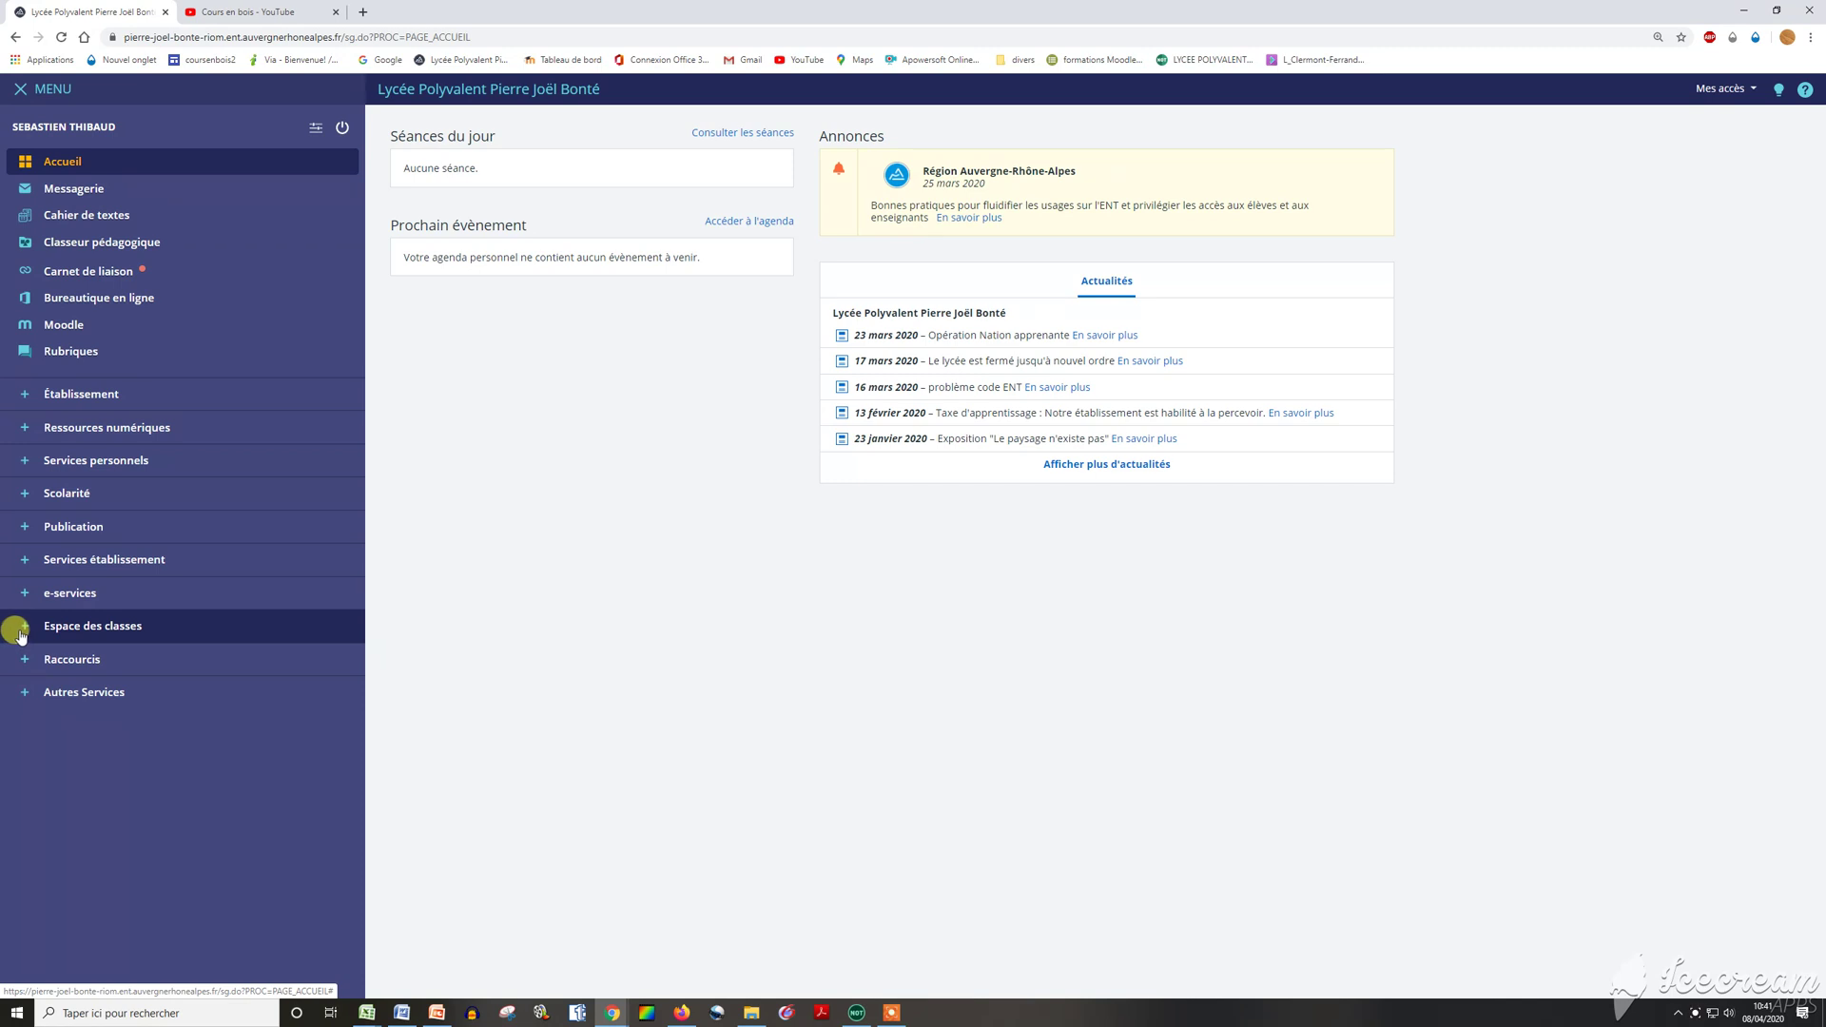
Open the "La maison perchée" article in the "Défi nichoir" blog of Classe 2PCM for editing.
left_click(23, 630)
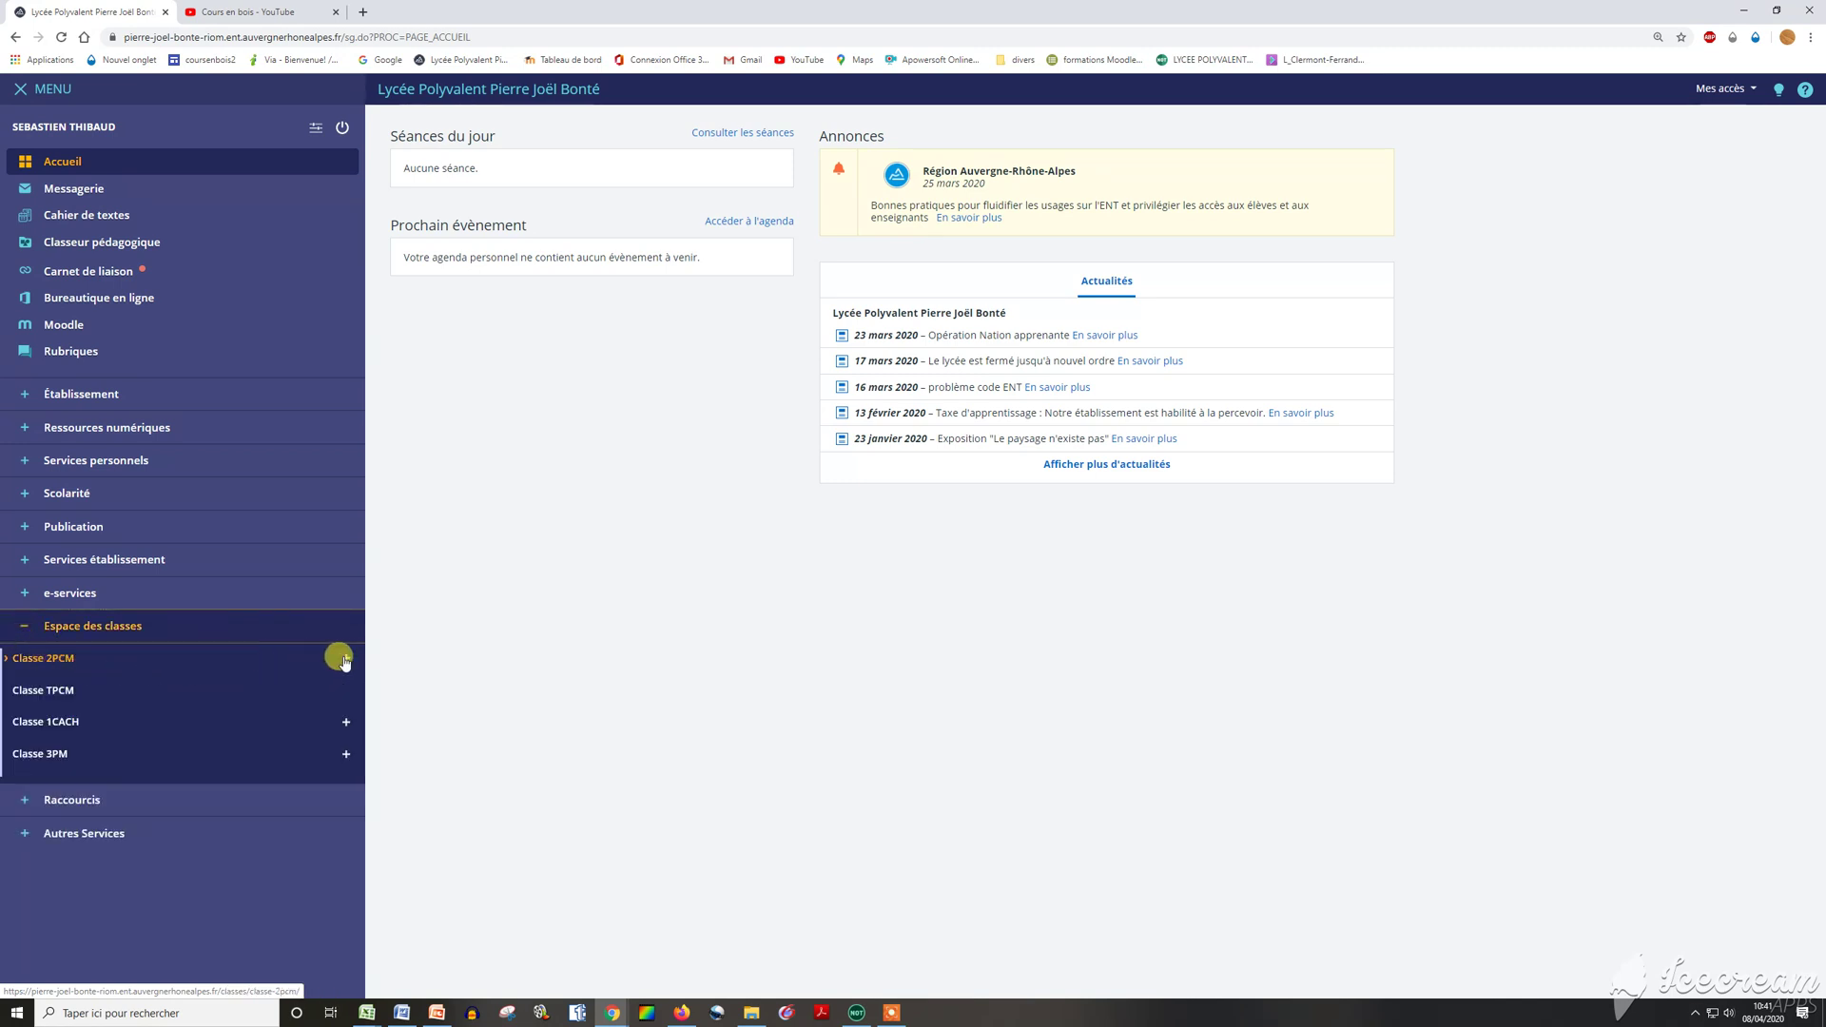
left_click(344, 659)
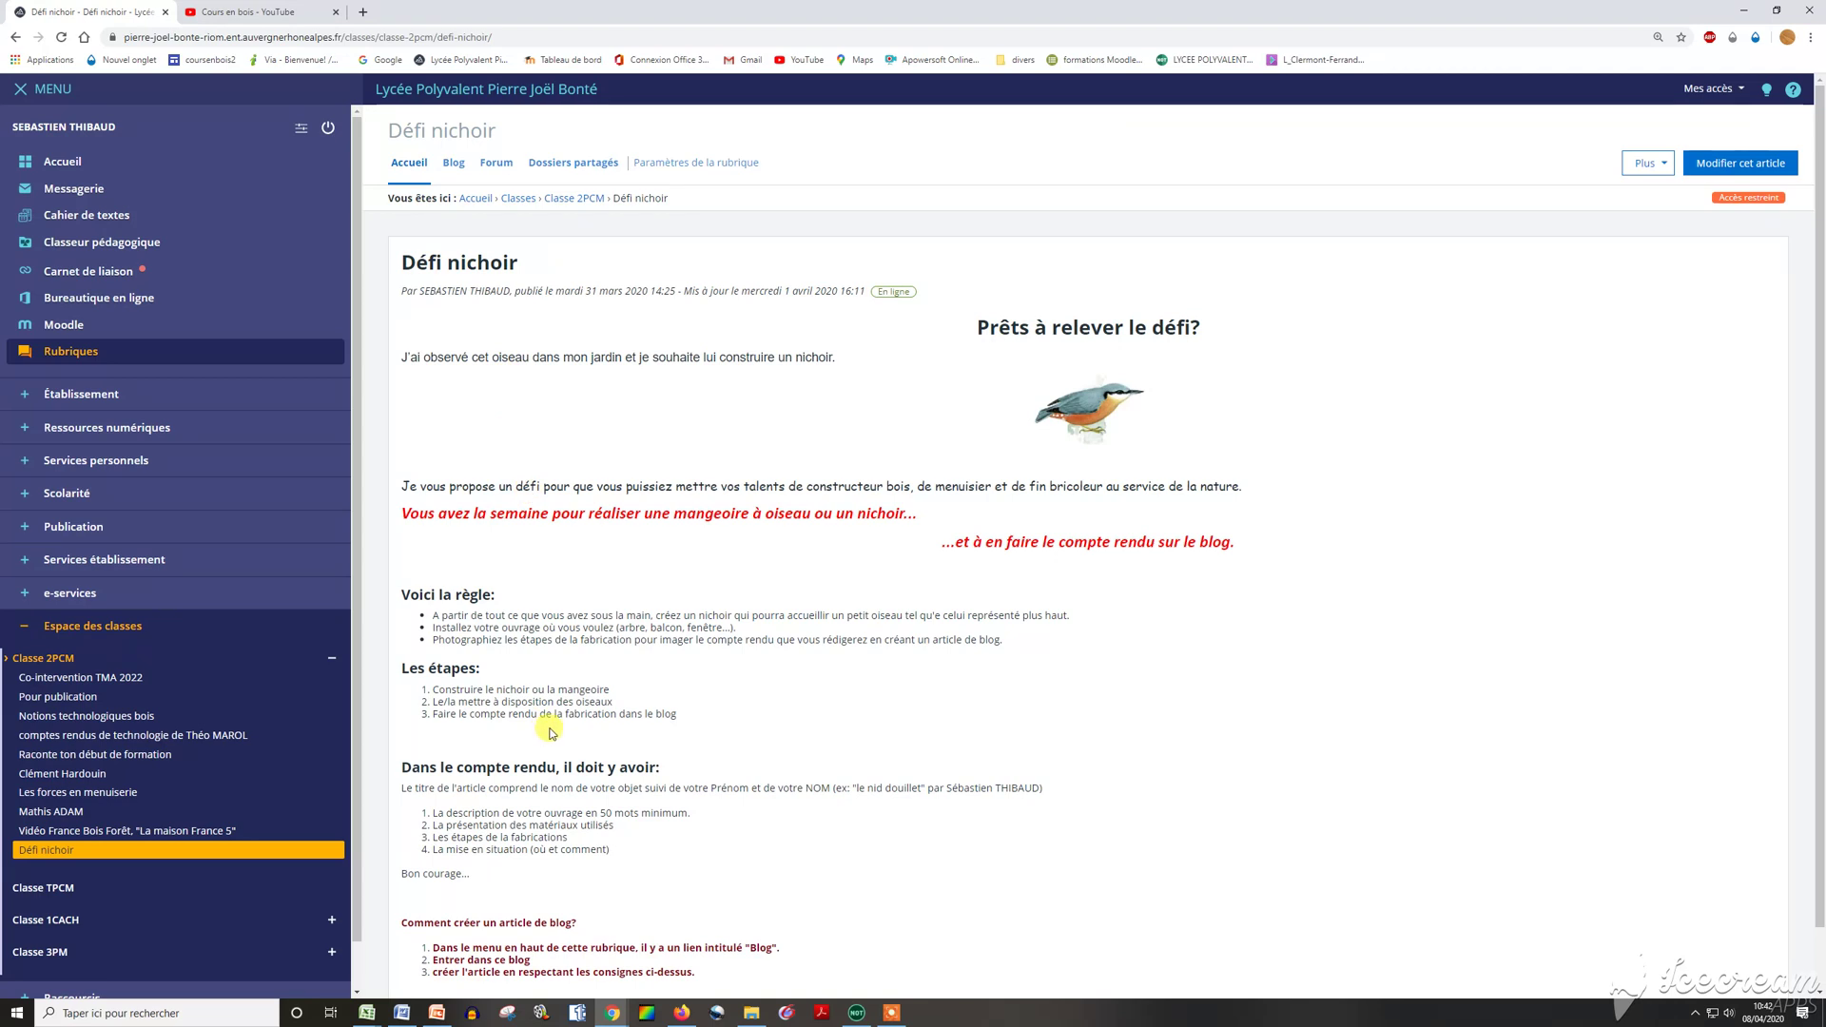
left_click(456, 166)
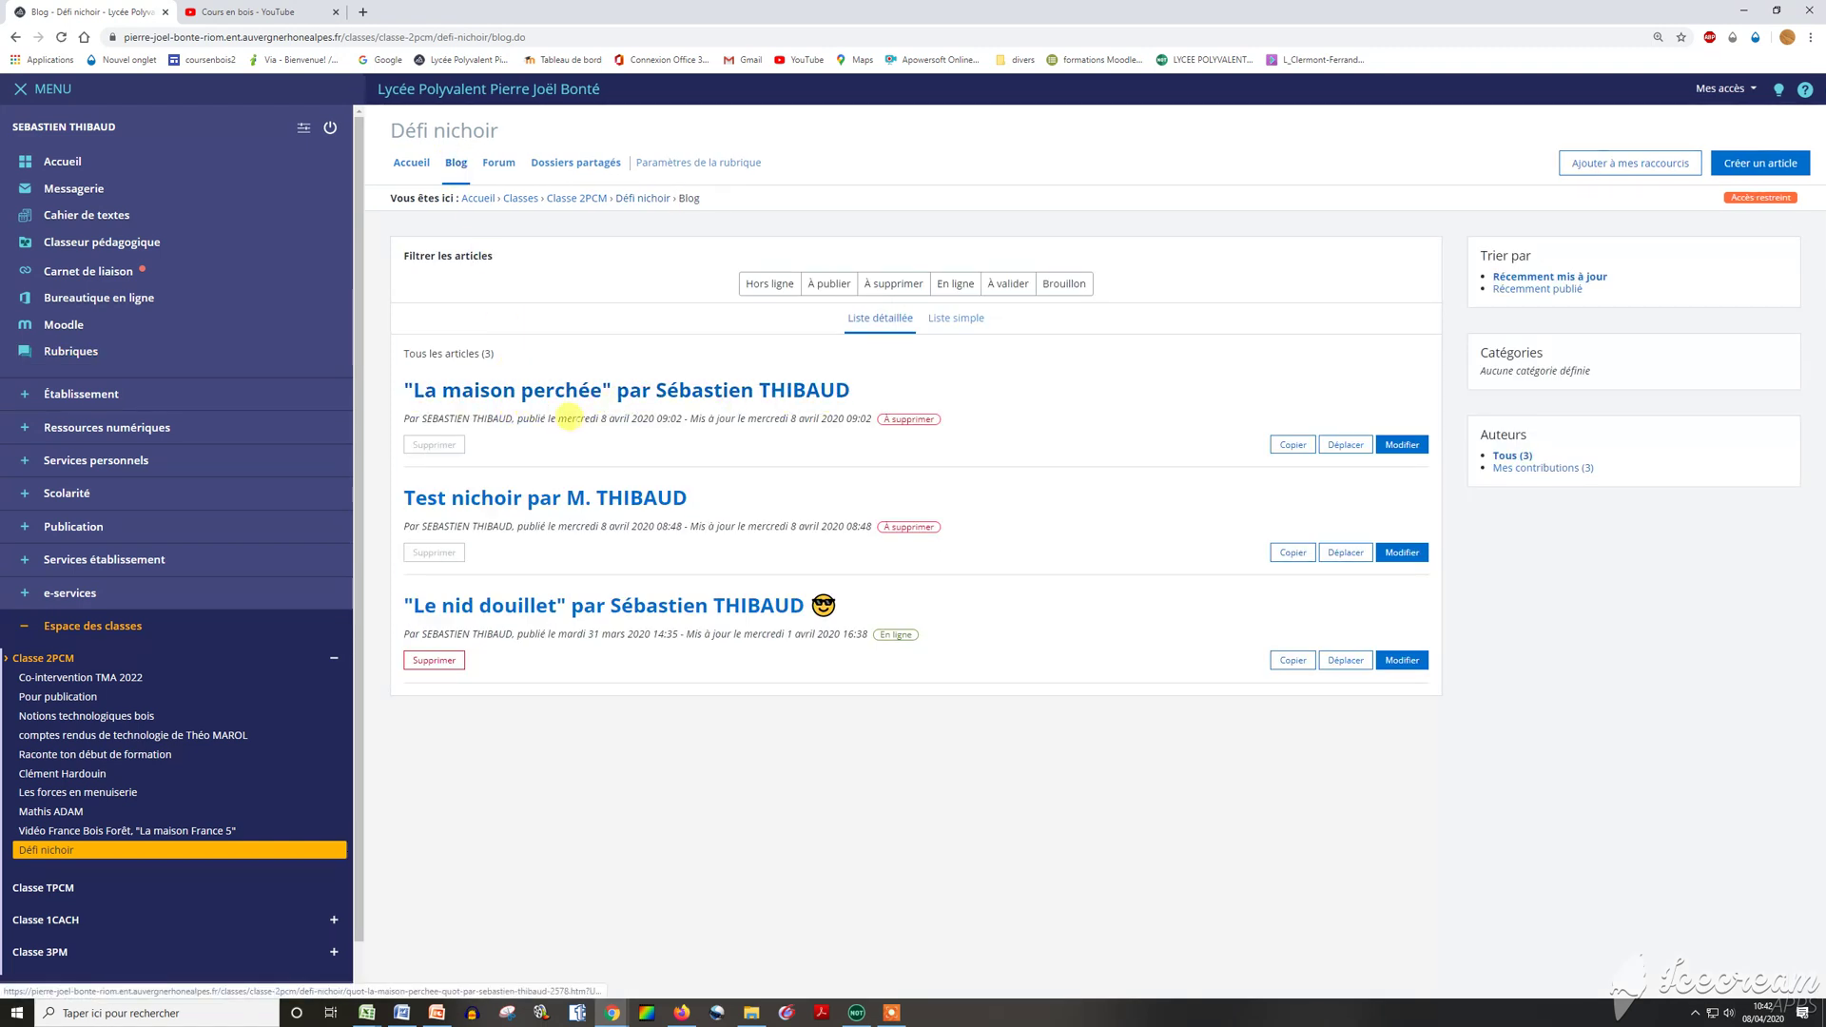
left_click(588, 391)
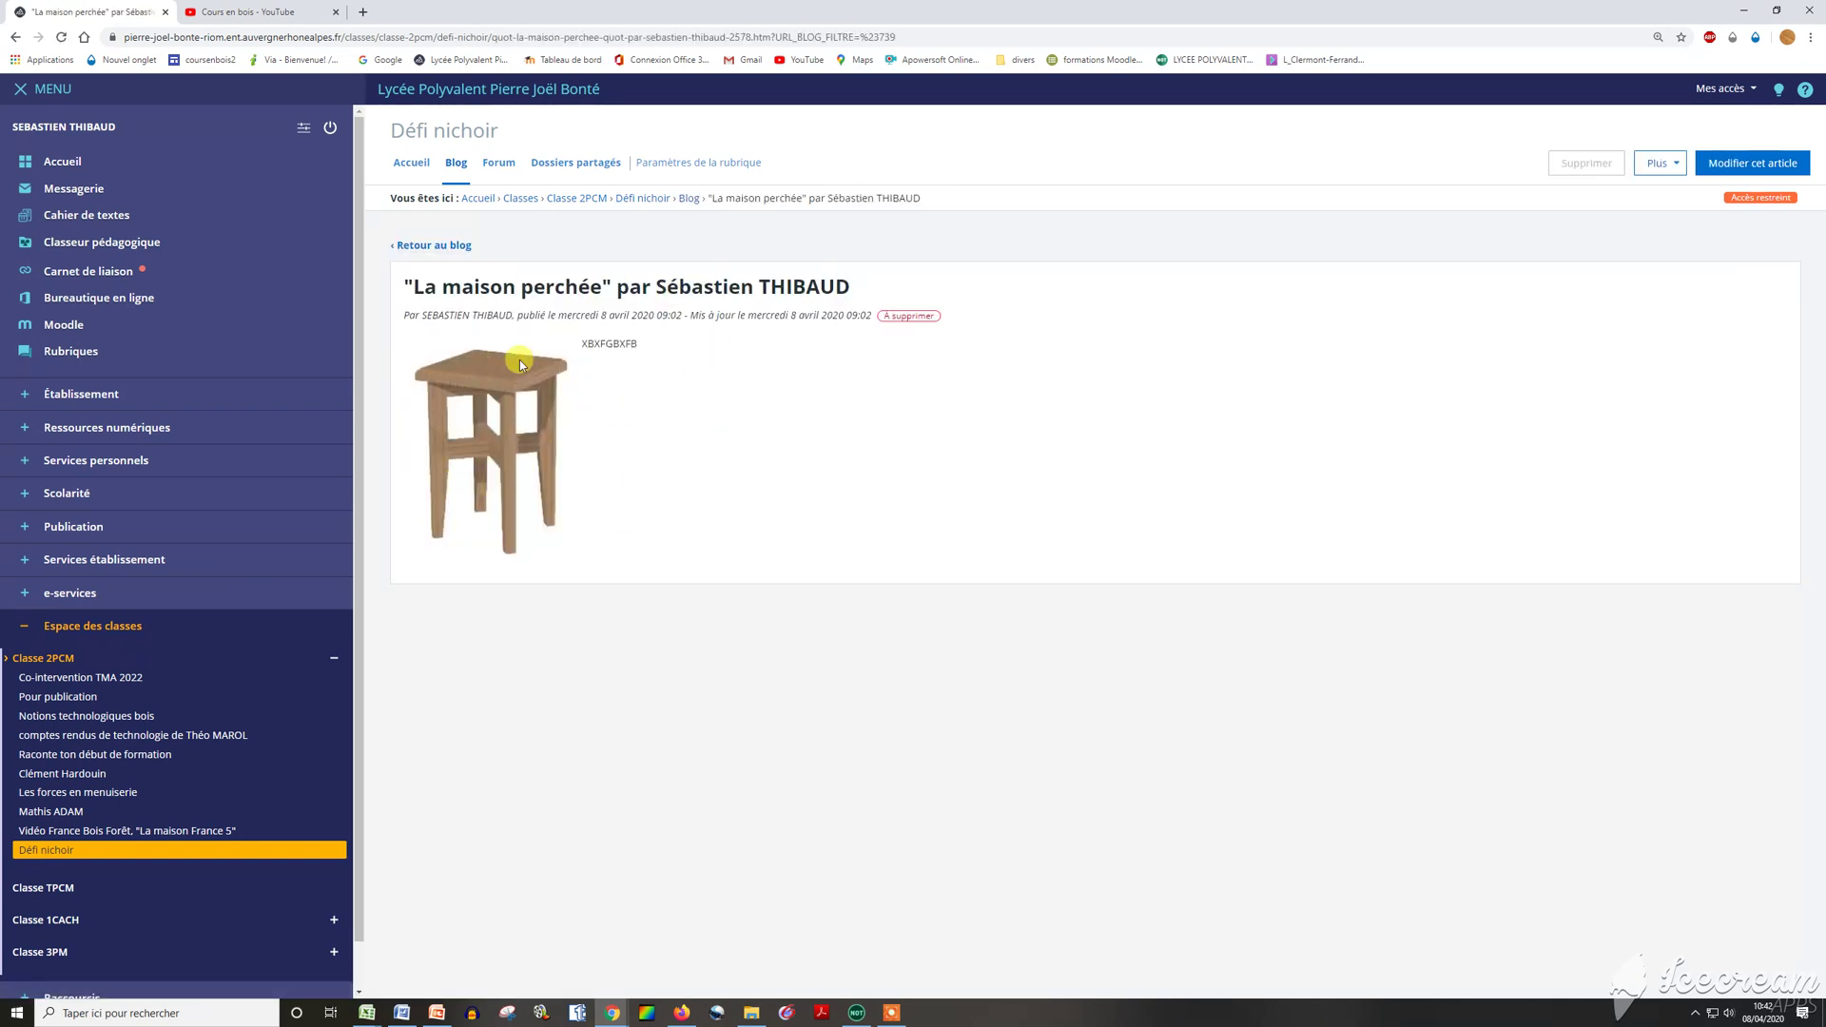
left_click(1726, 165)
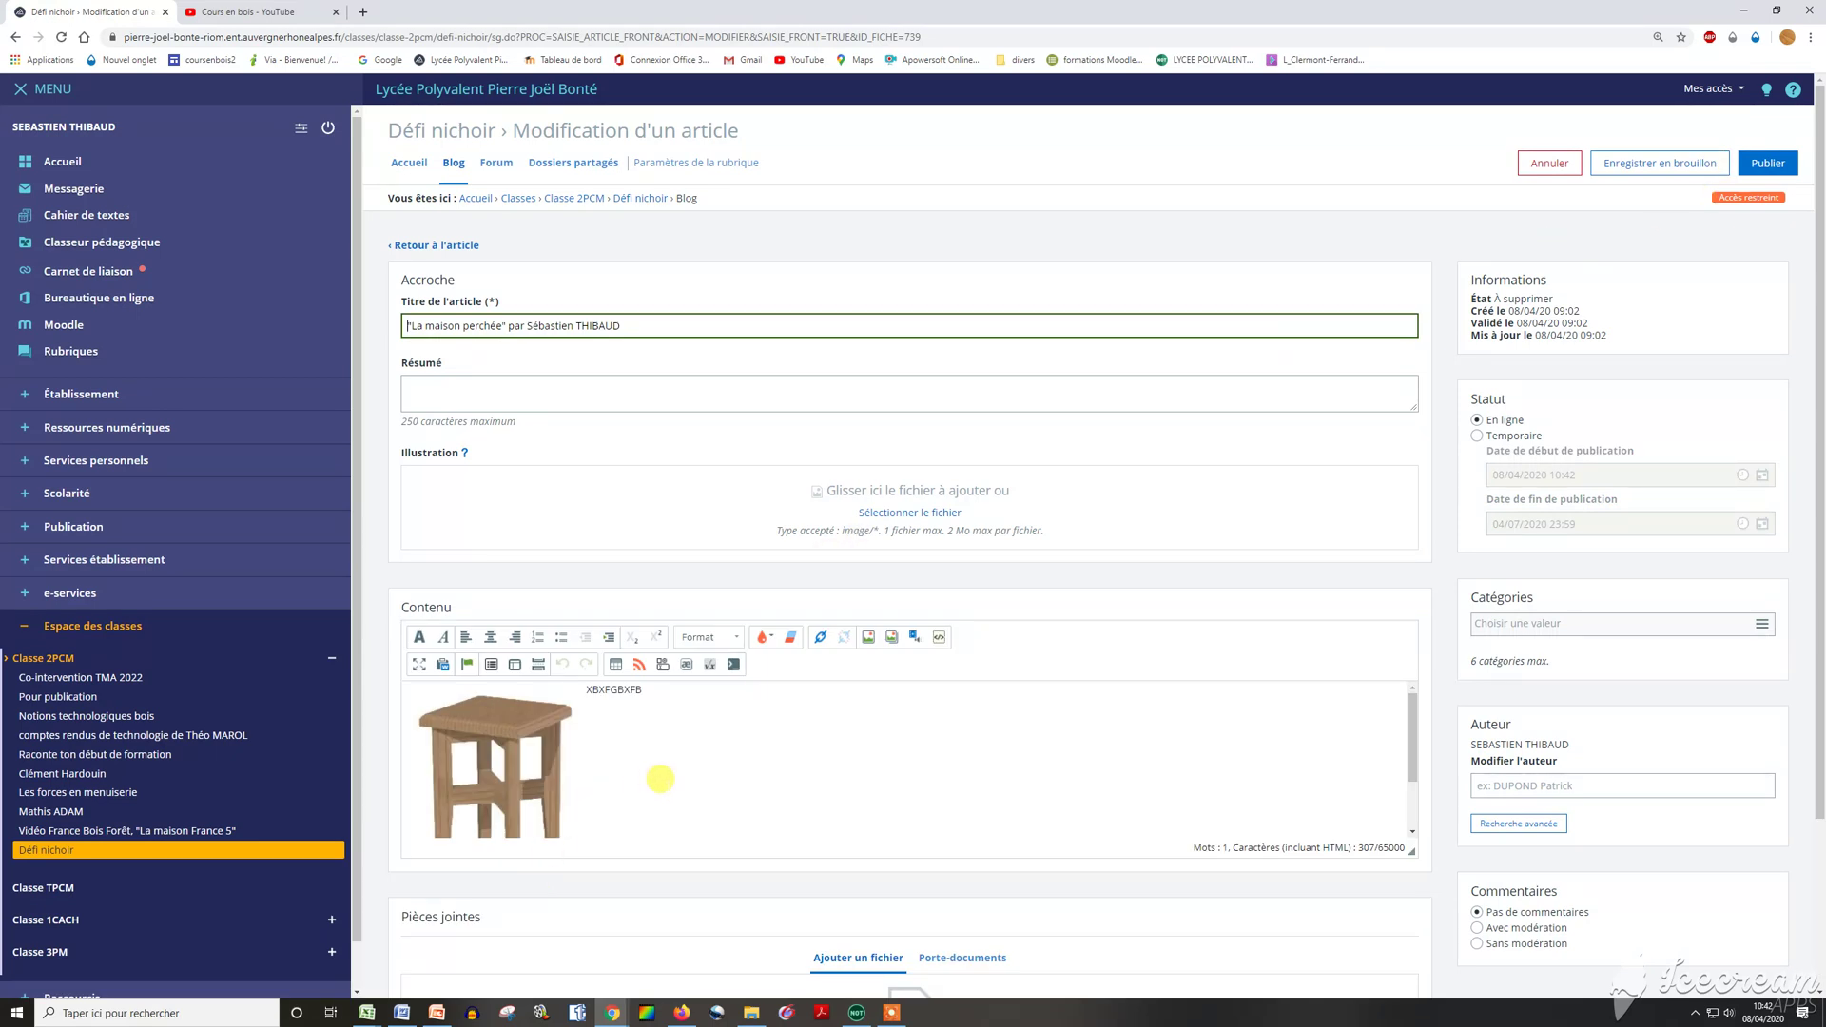
Delete the existing text and the stool image from the article's content.
left_click_drag(697, 697, 564, 682)
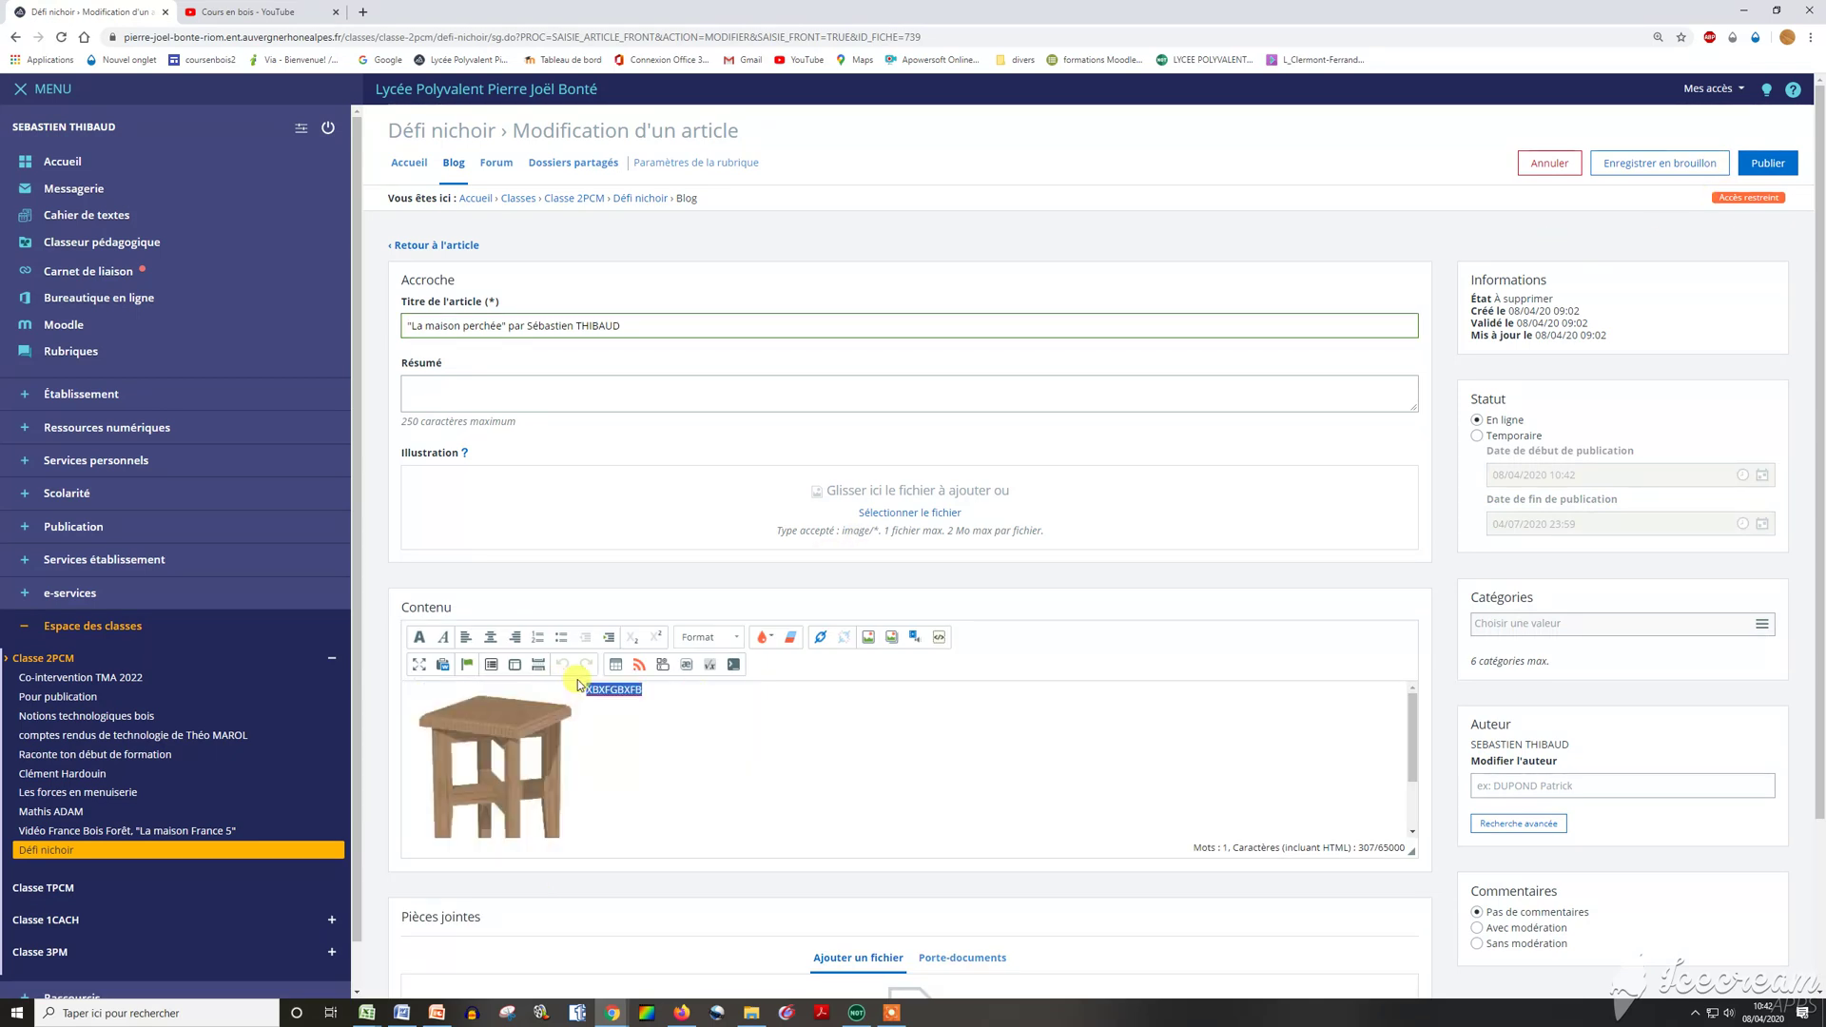
key("Delete")
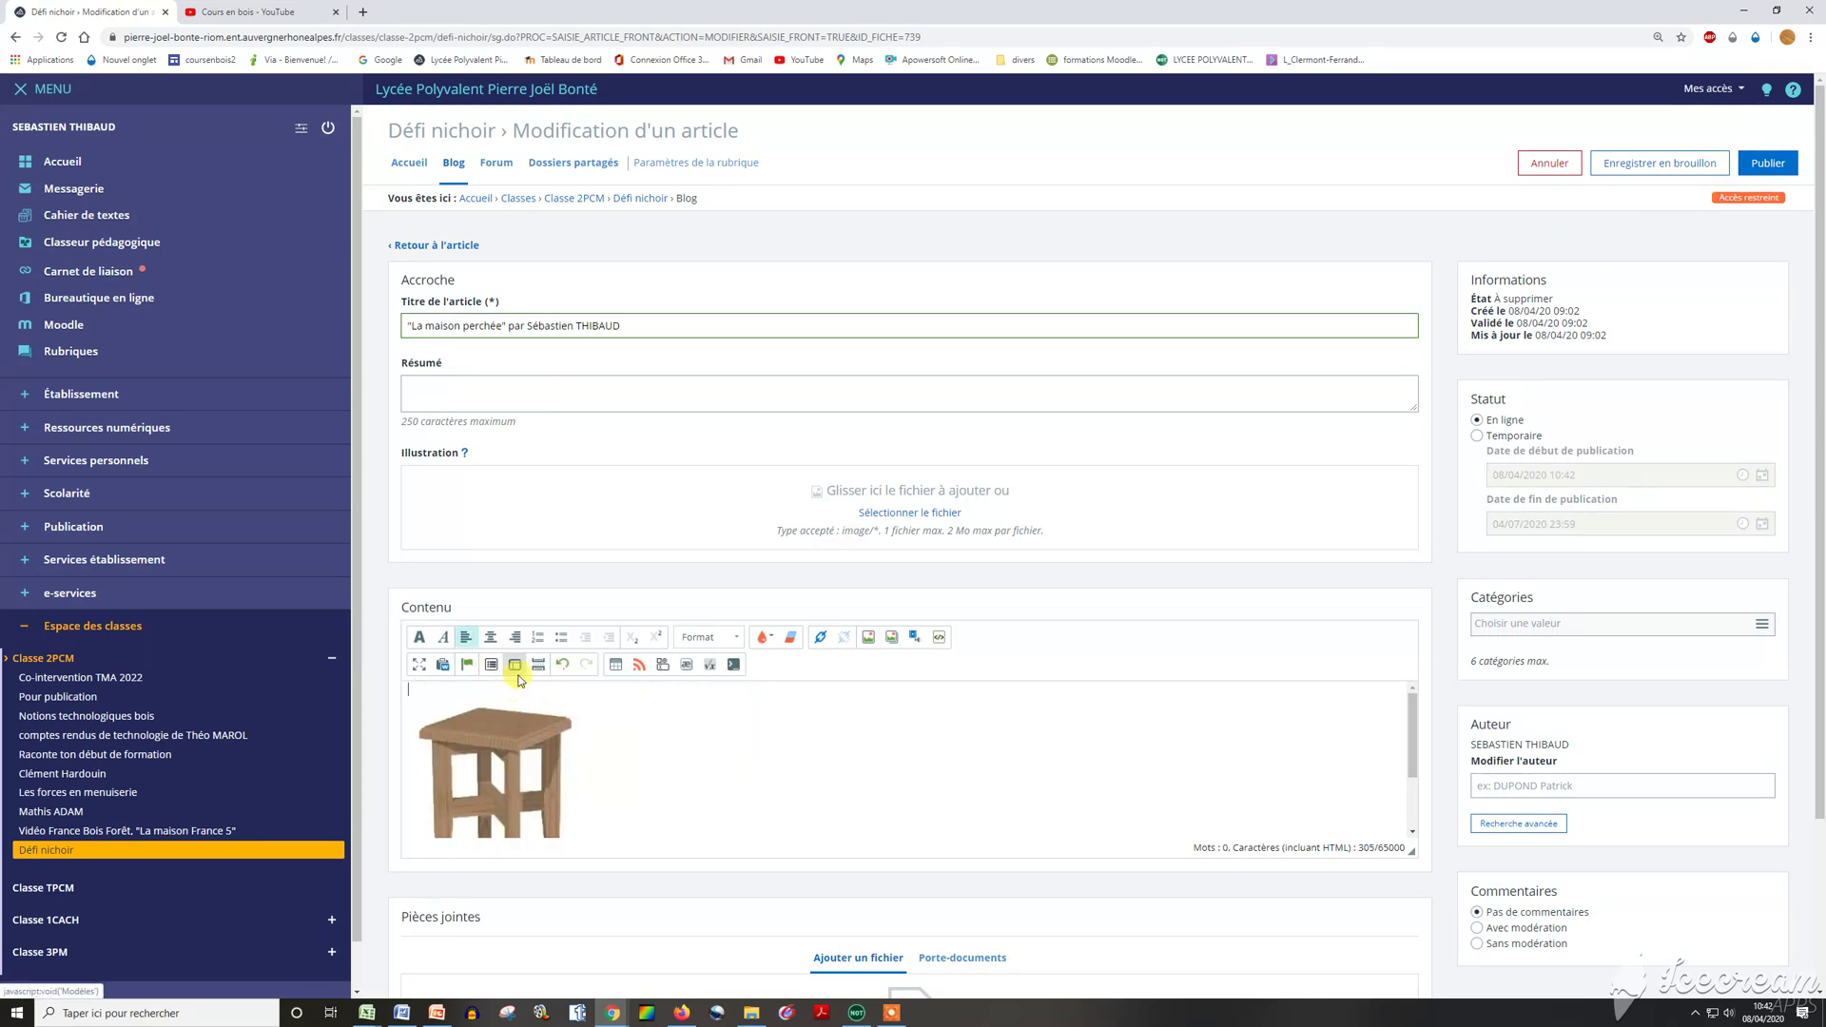
left_click(531, 766)
key("Delete")
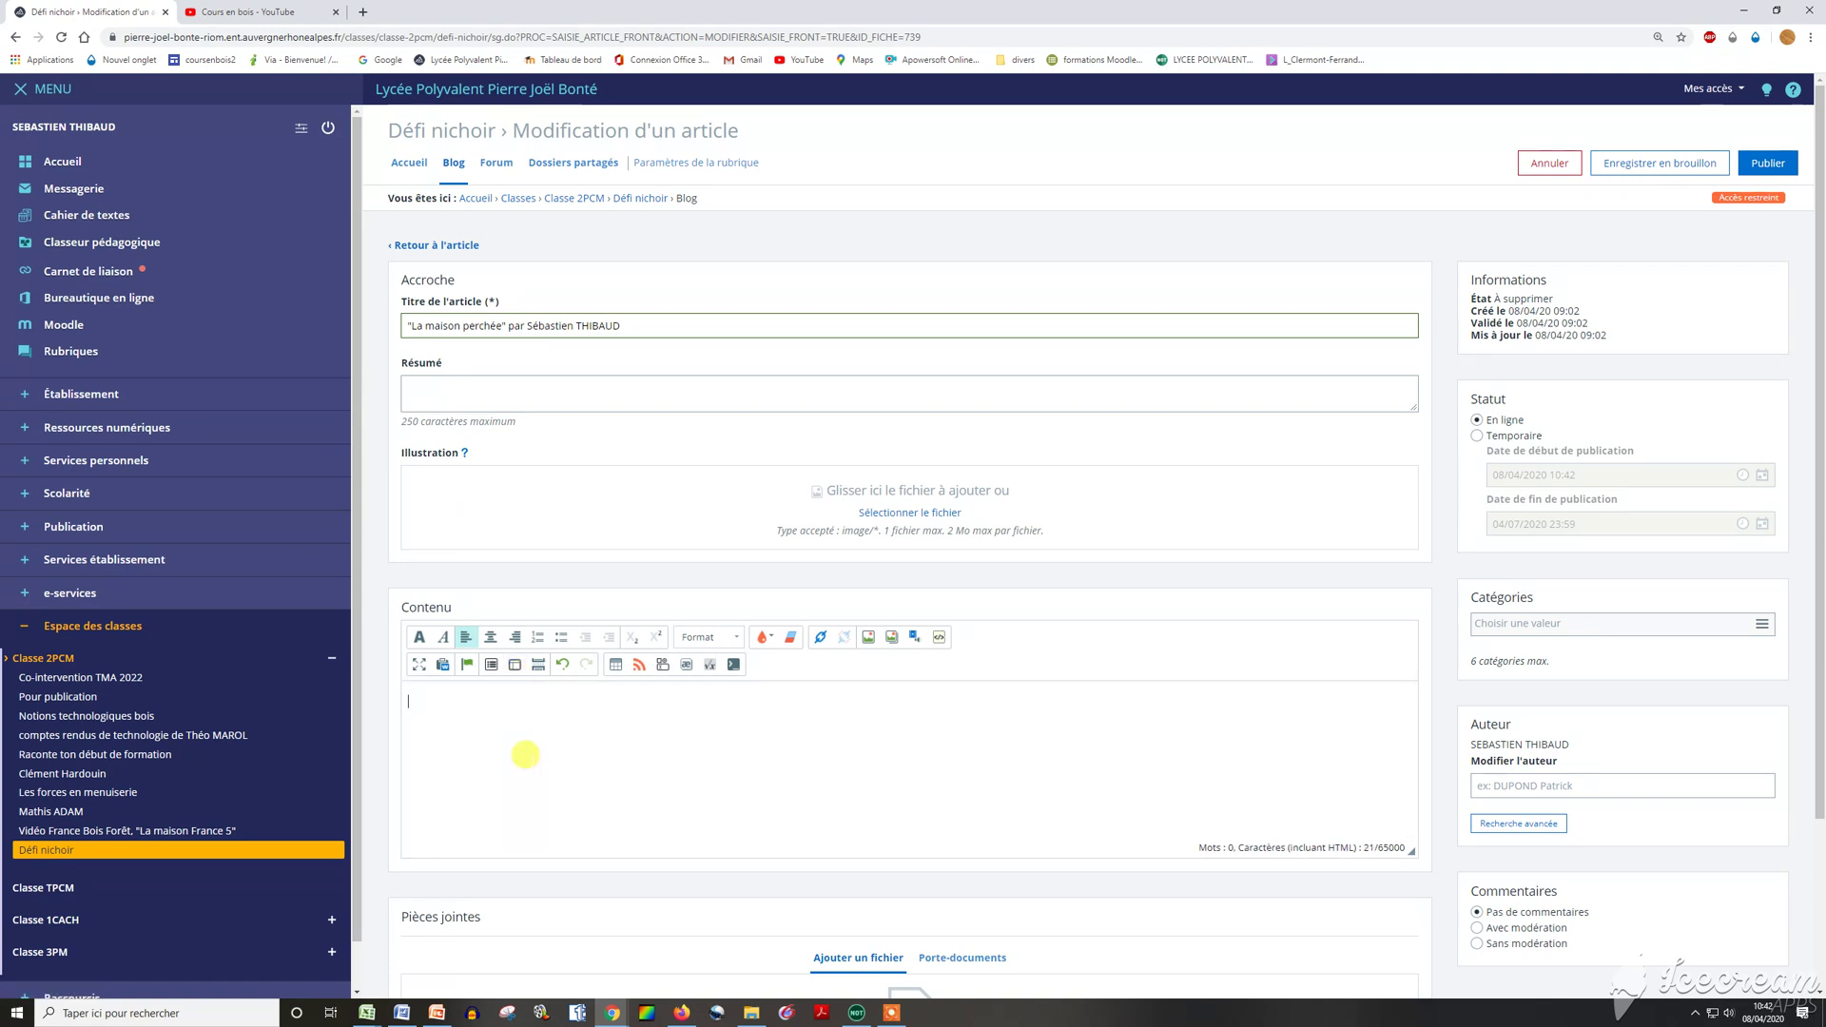
left_click(438, 689)
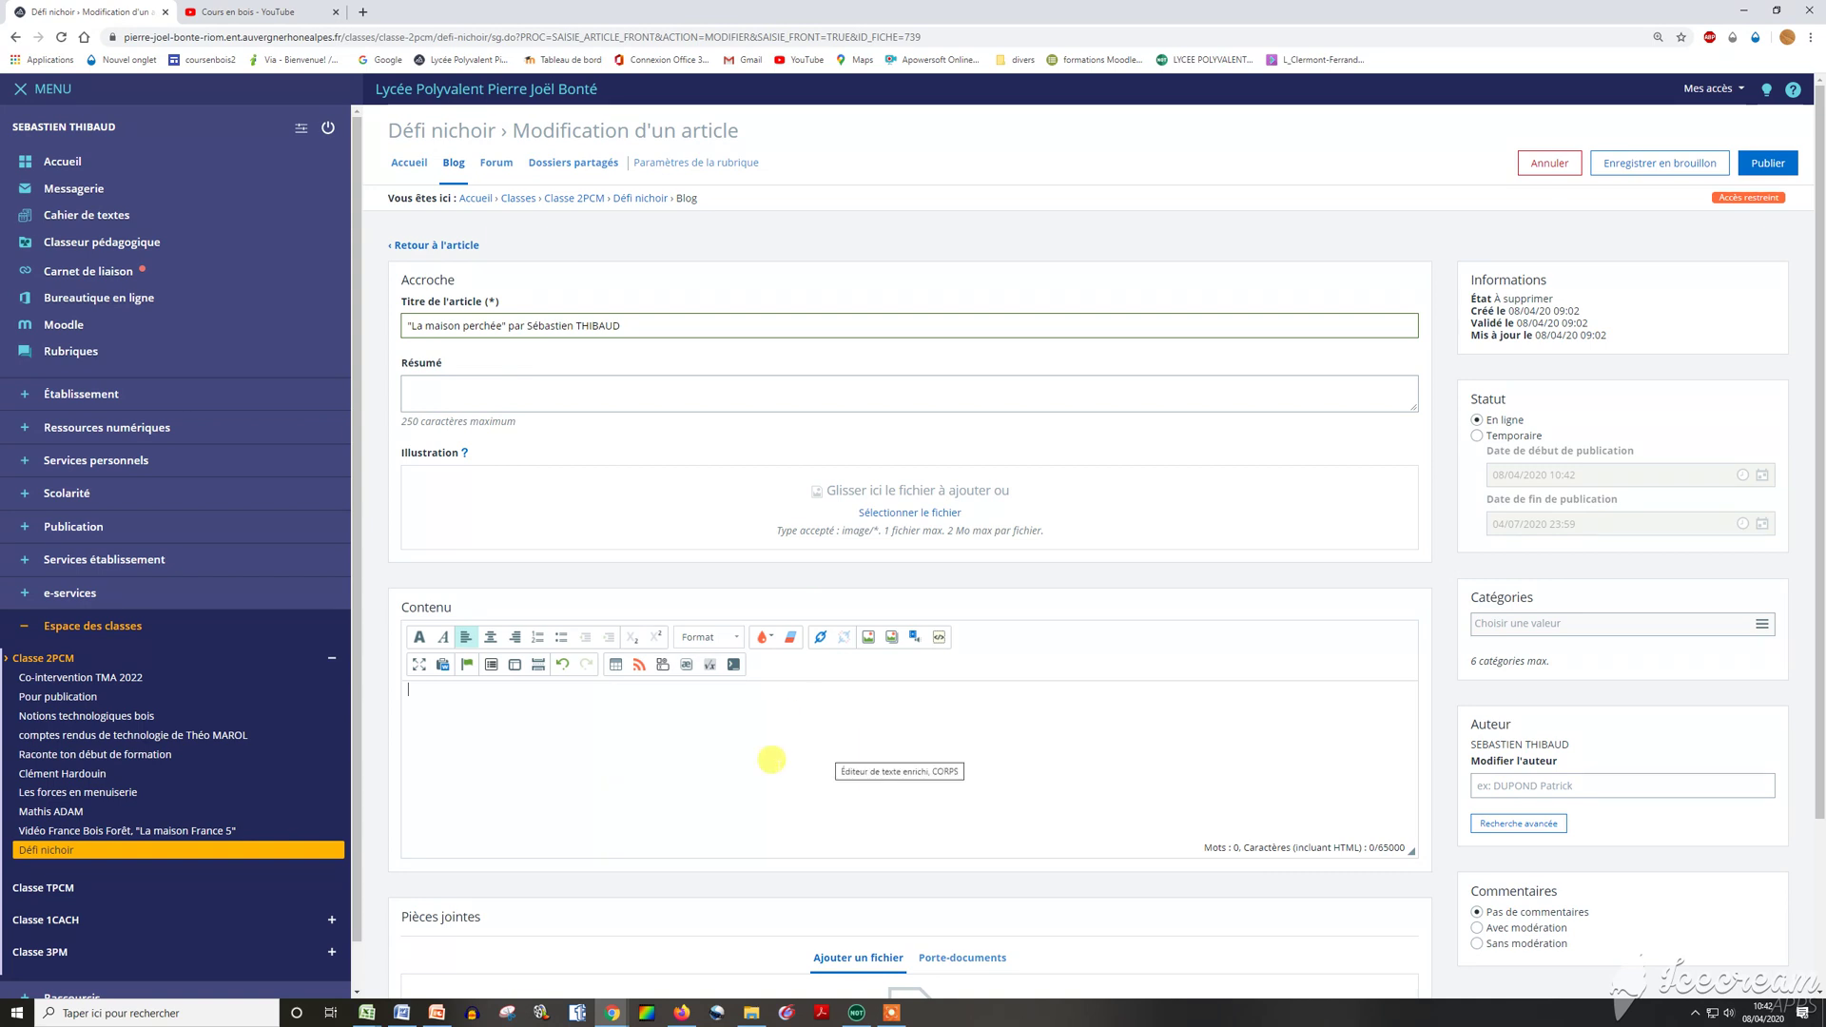
Enlarge the content editing area downward and enter "Test" and "test" on two separate lines.
scroll(1448, 845, "down", 1)
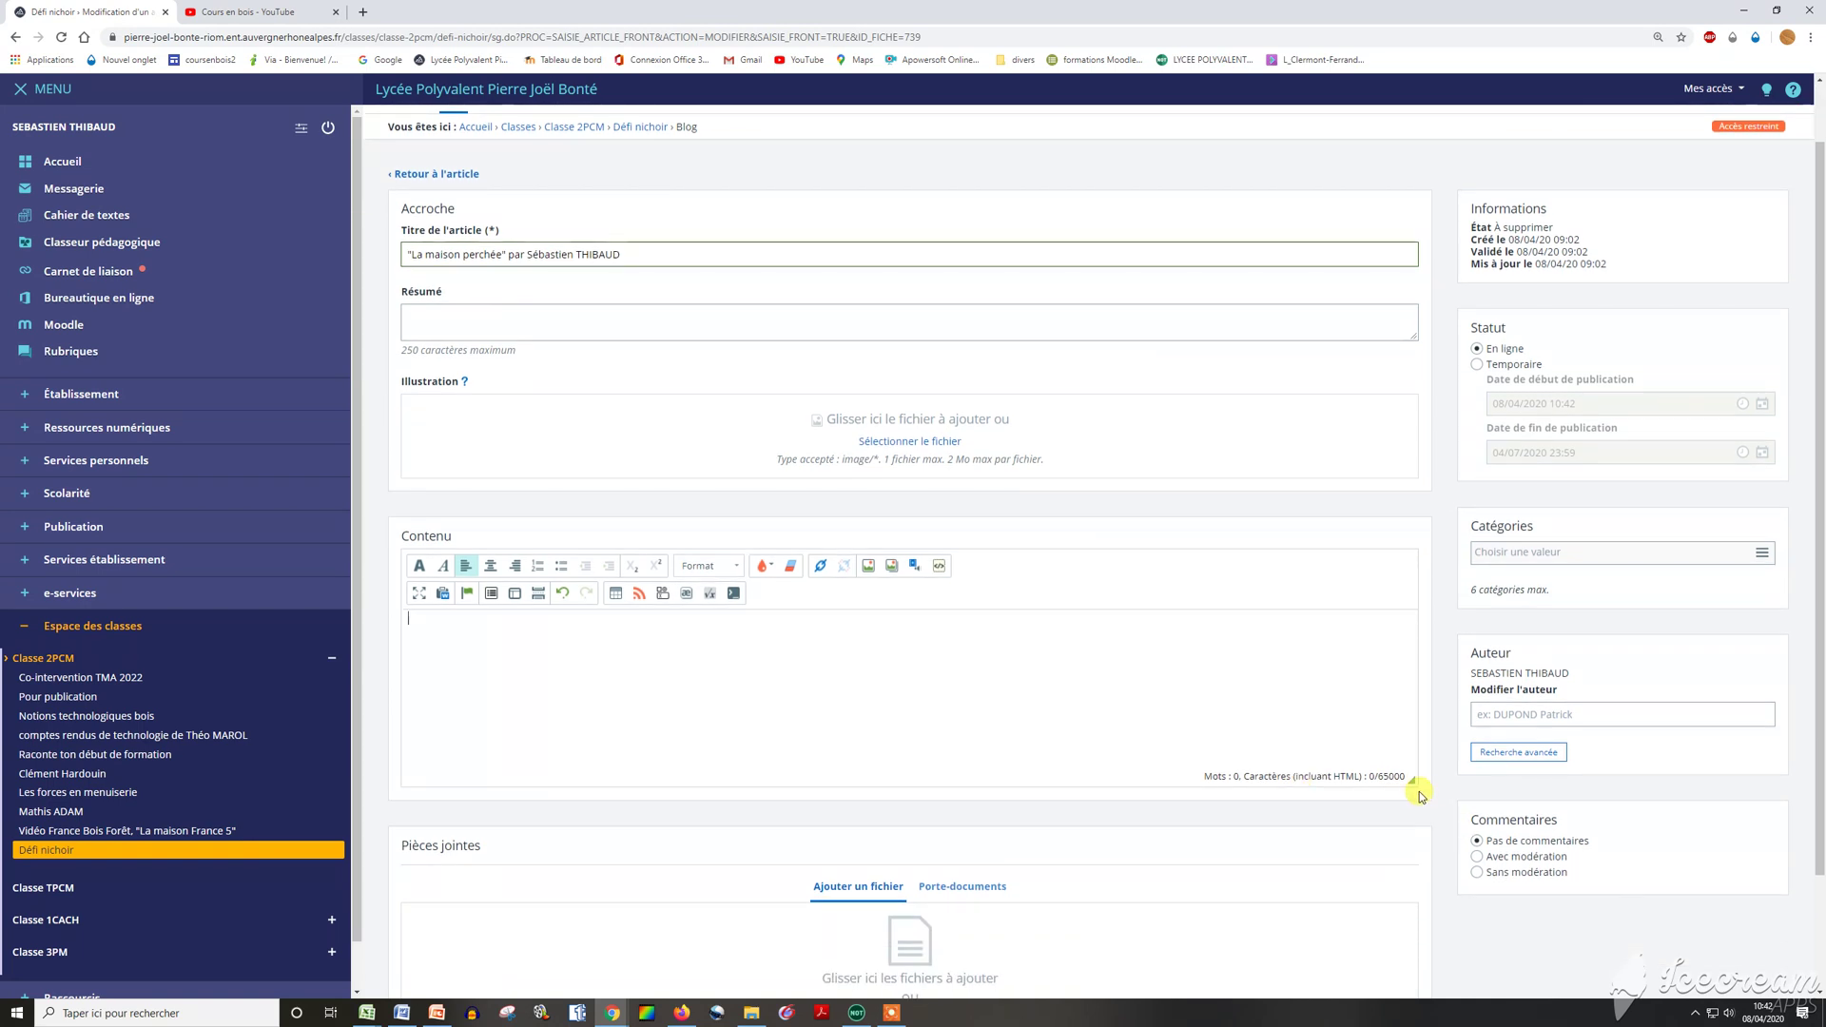
left_click_drag(1411, 778, 1426, 946)
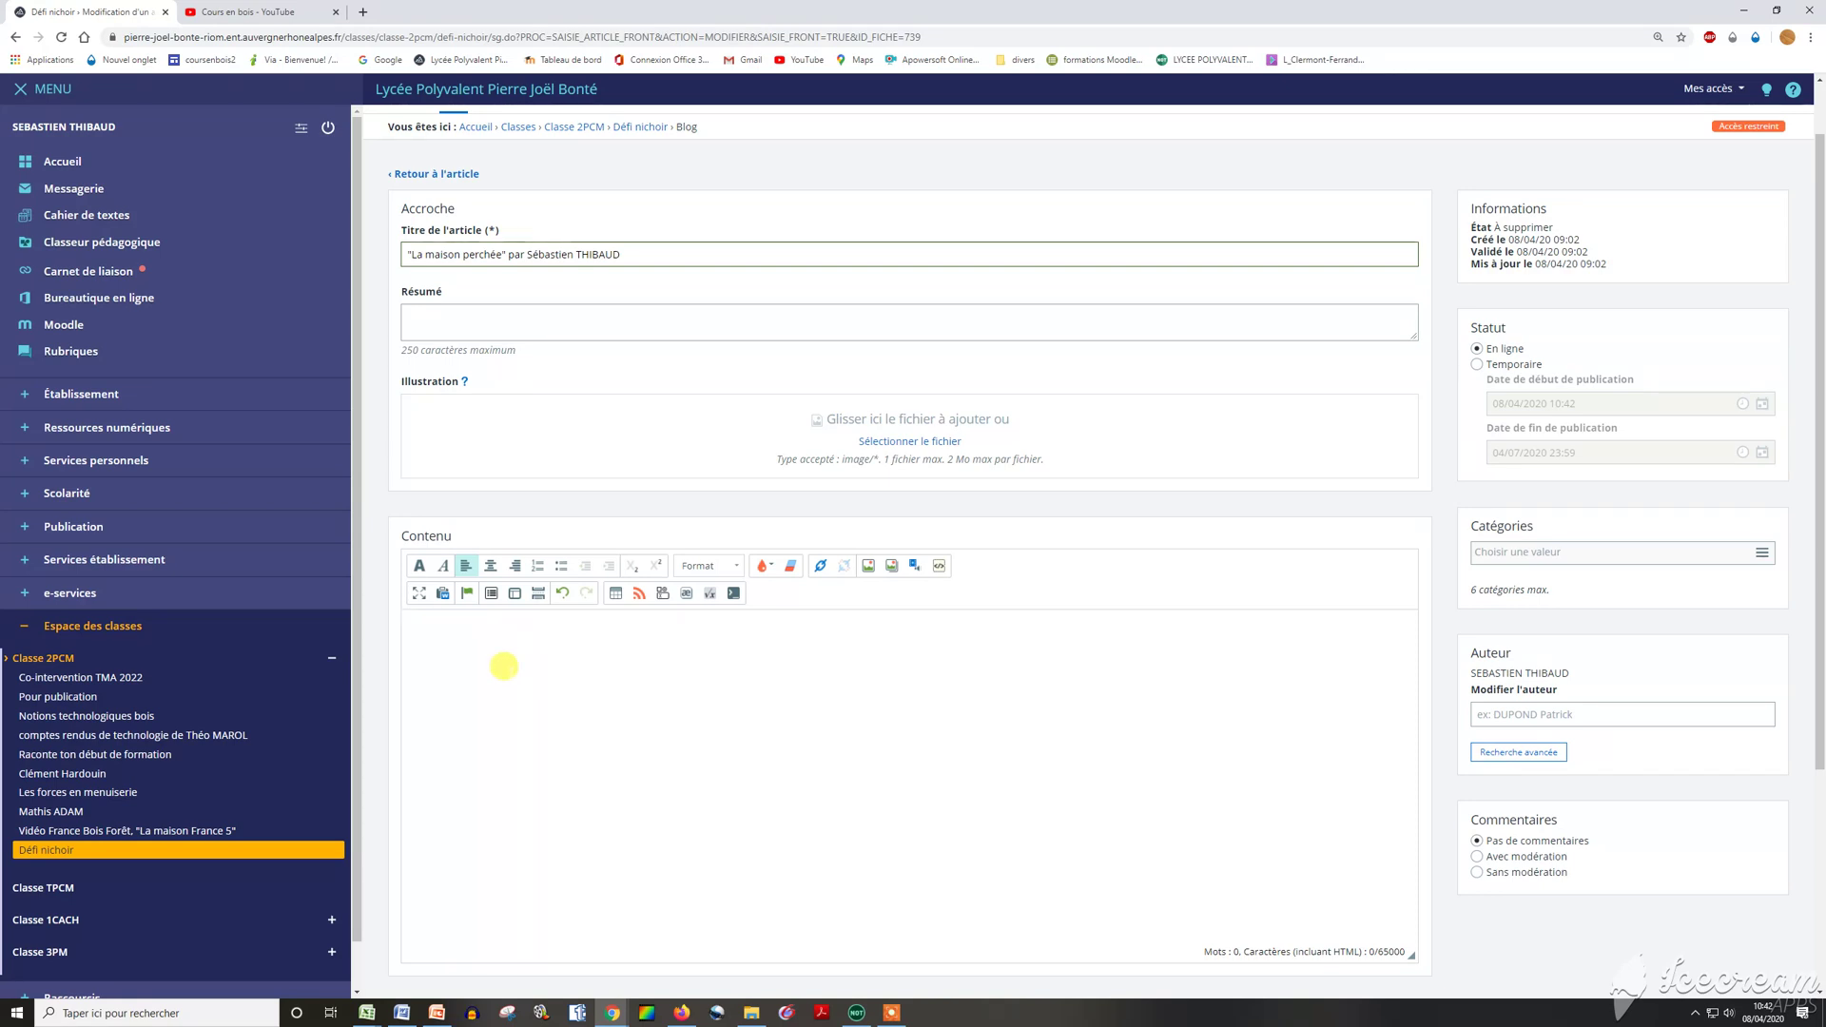
type("Test te")
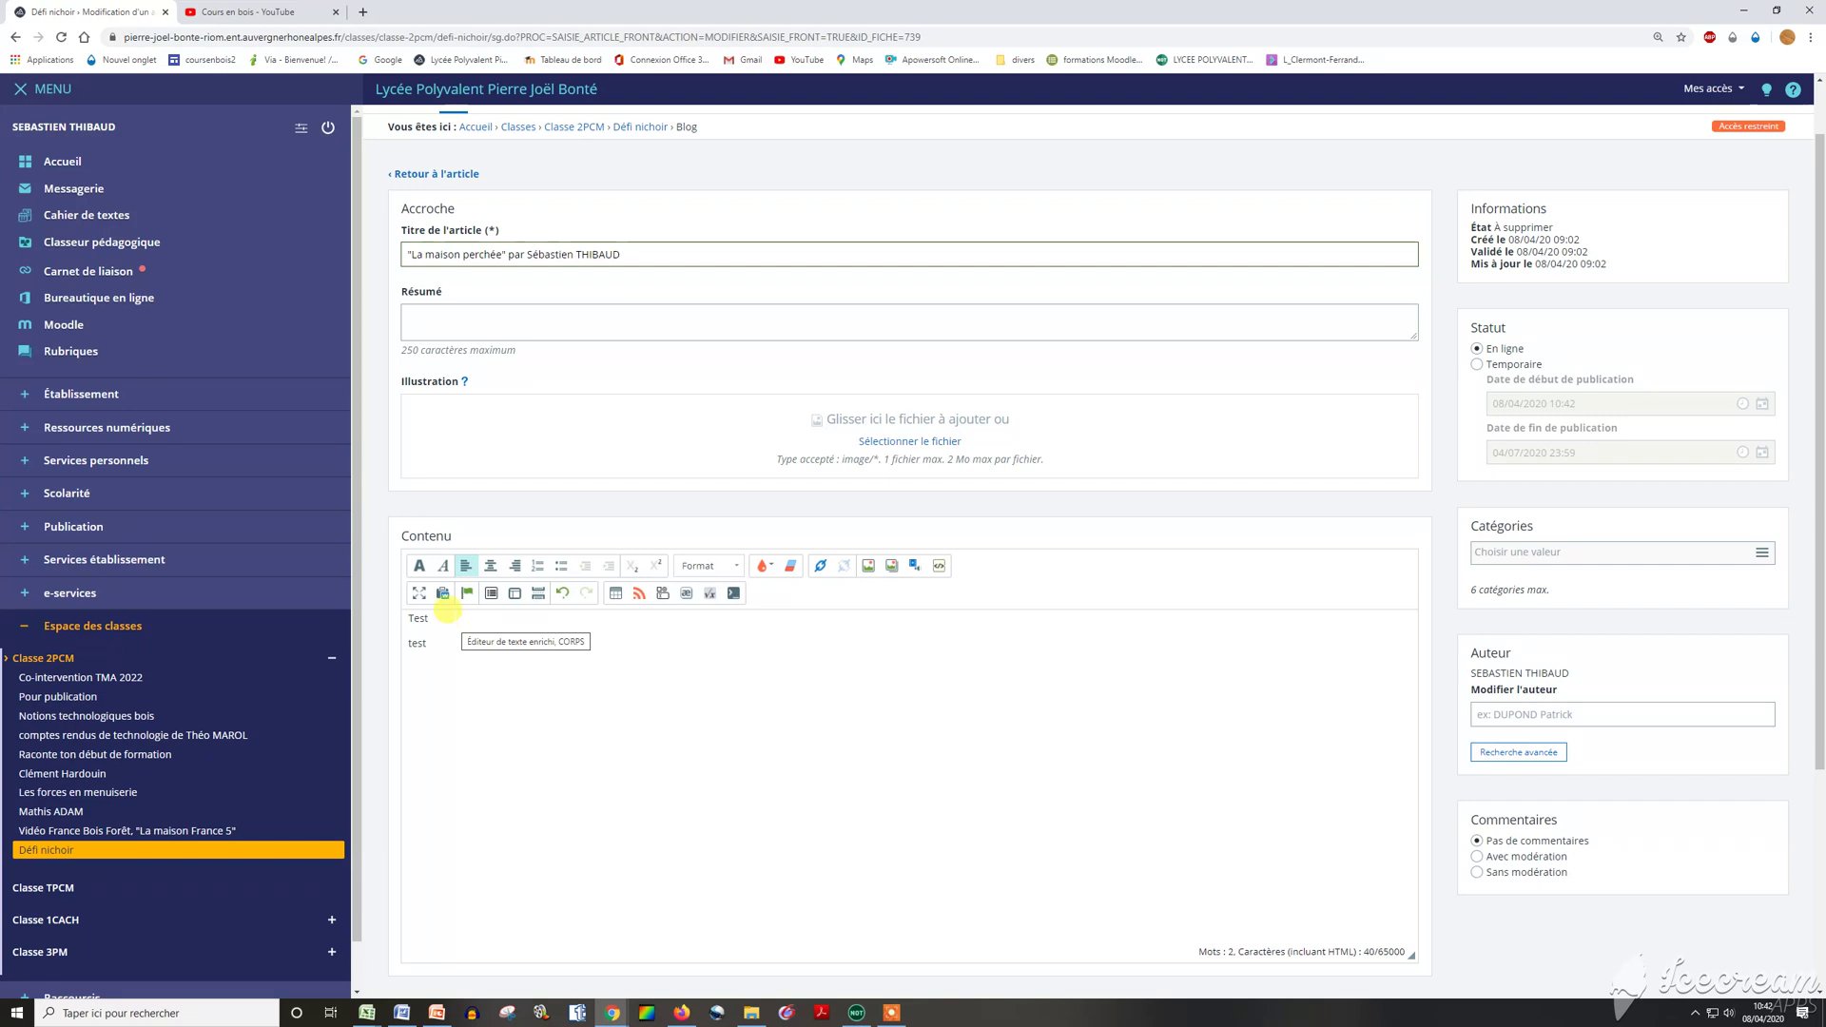
Try bold and italic formatting on the first line "Test", and undo both.
double_click(417, 618)
left_click(418, 565)
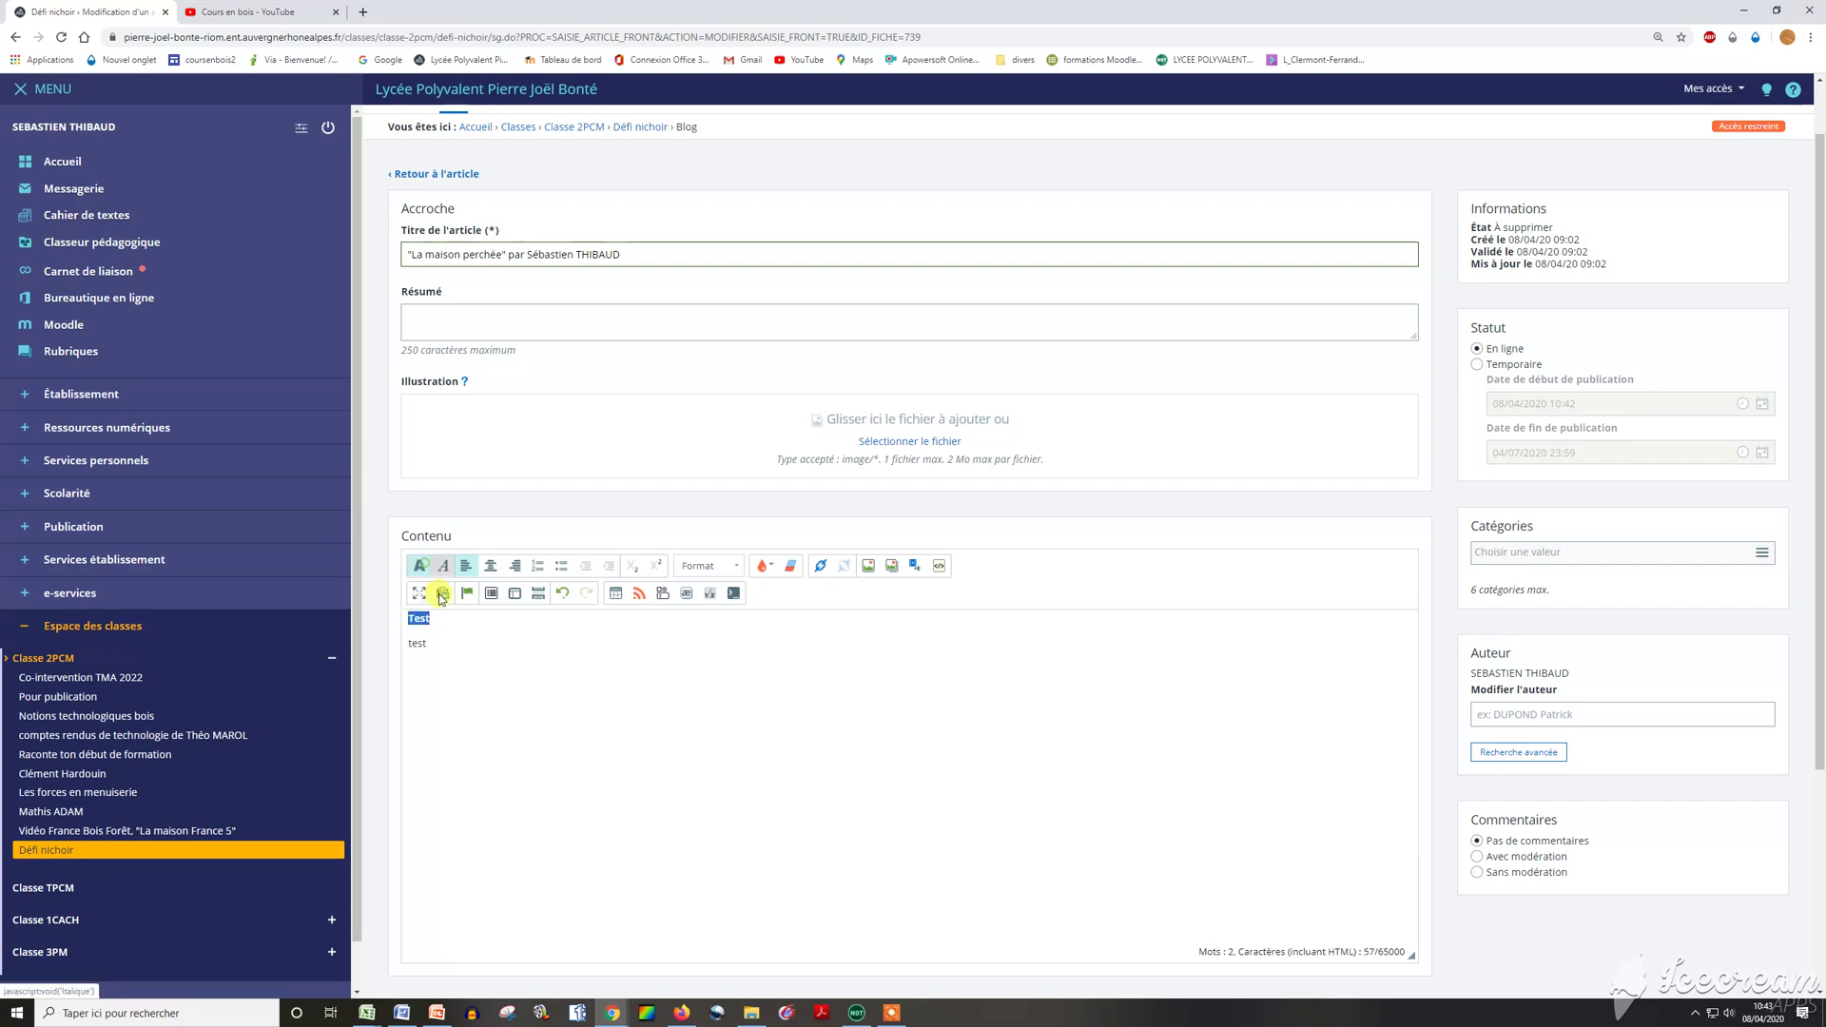
left_click(445, 568)
left_click(562, 593)
left_click(562, 593)
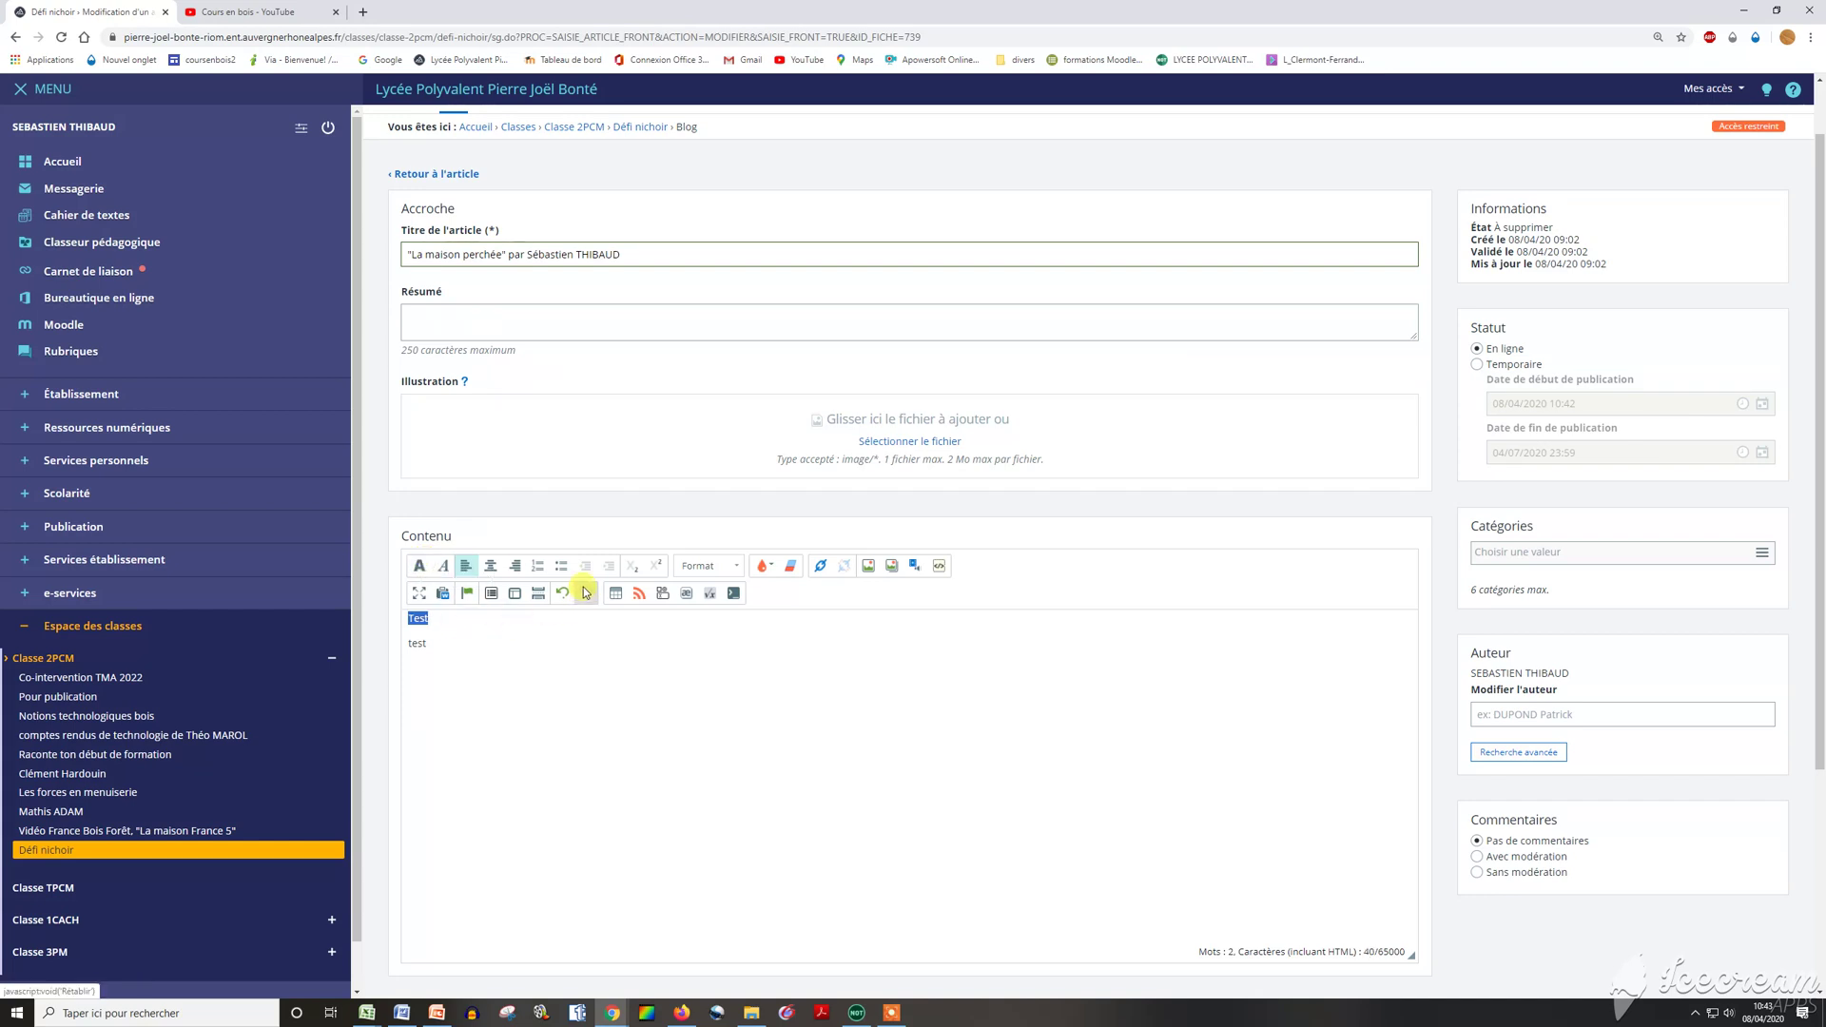
Format the first line "Test" as Titre 1 and the second line "test" as Titre 2.
left_click(740, 568)
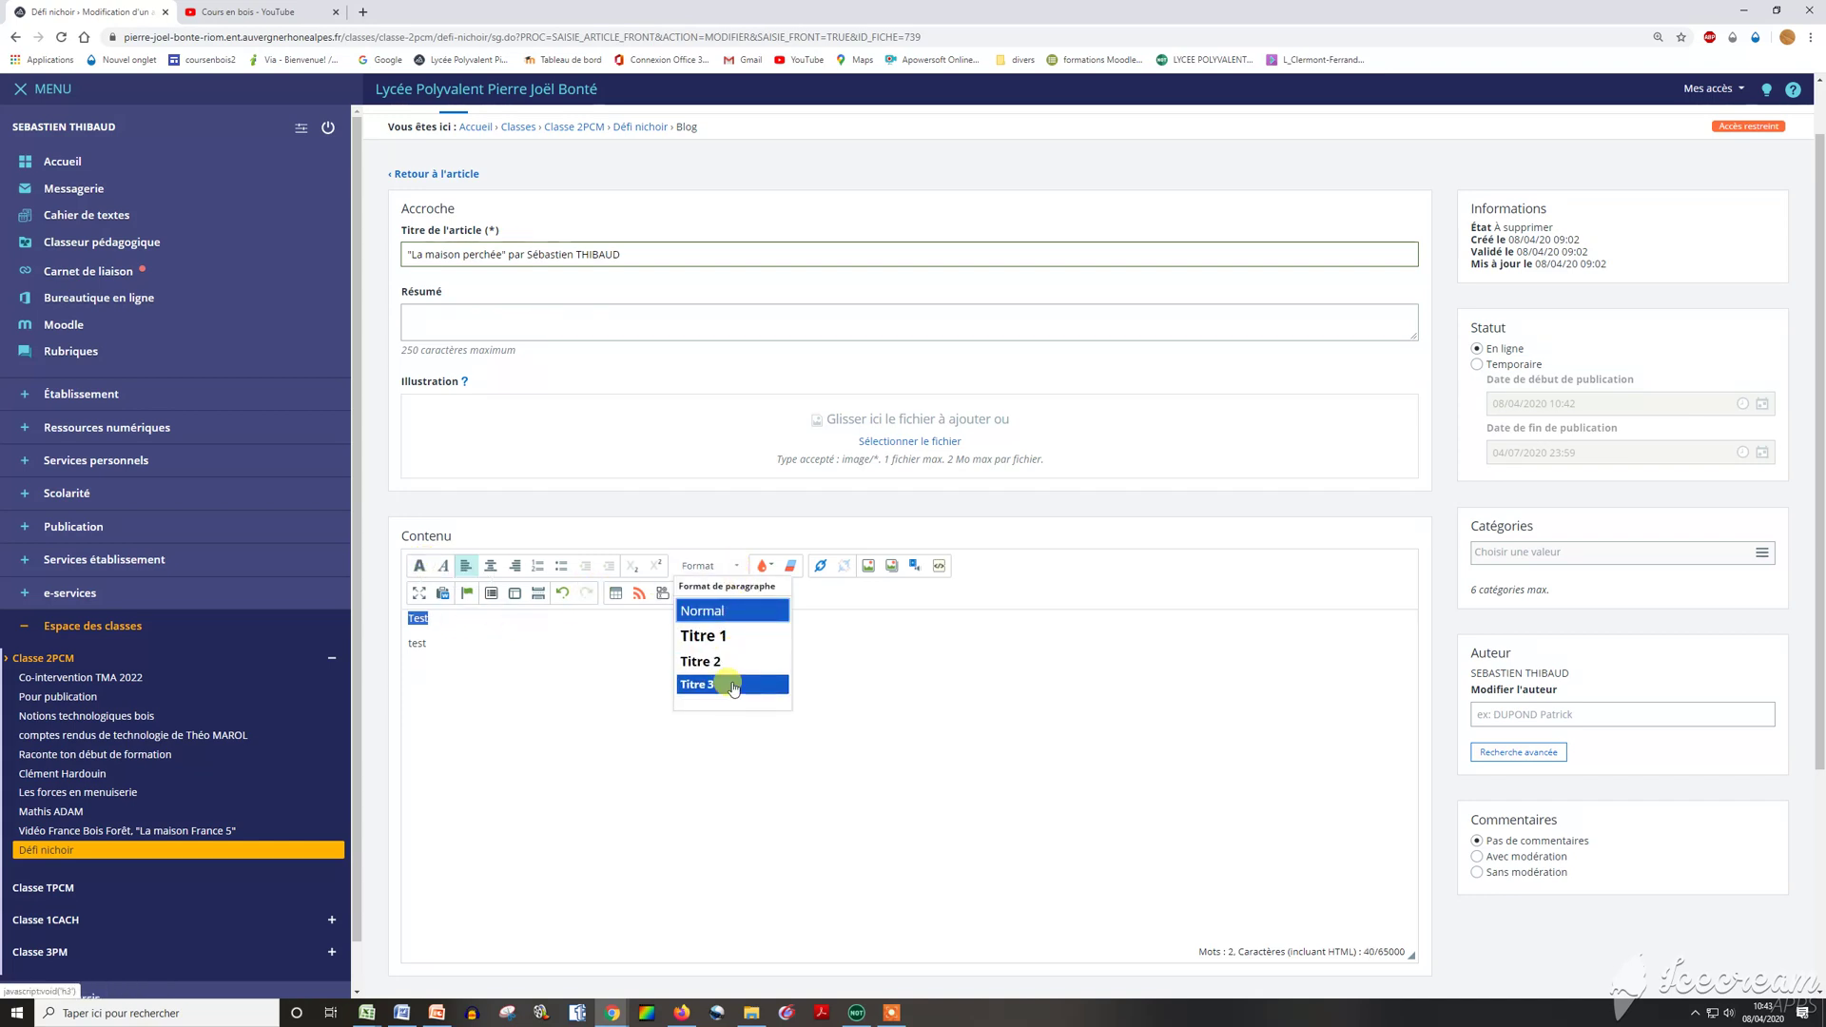
left_click(715, 635)
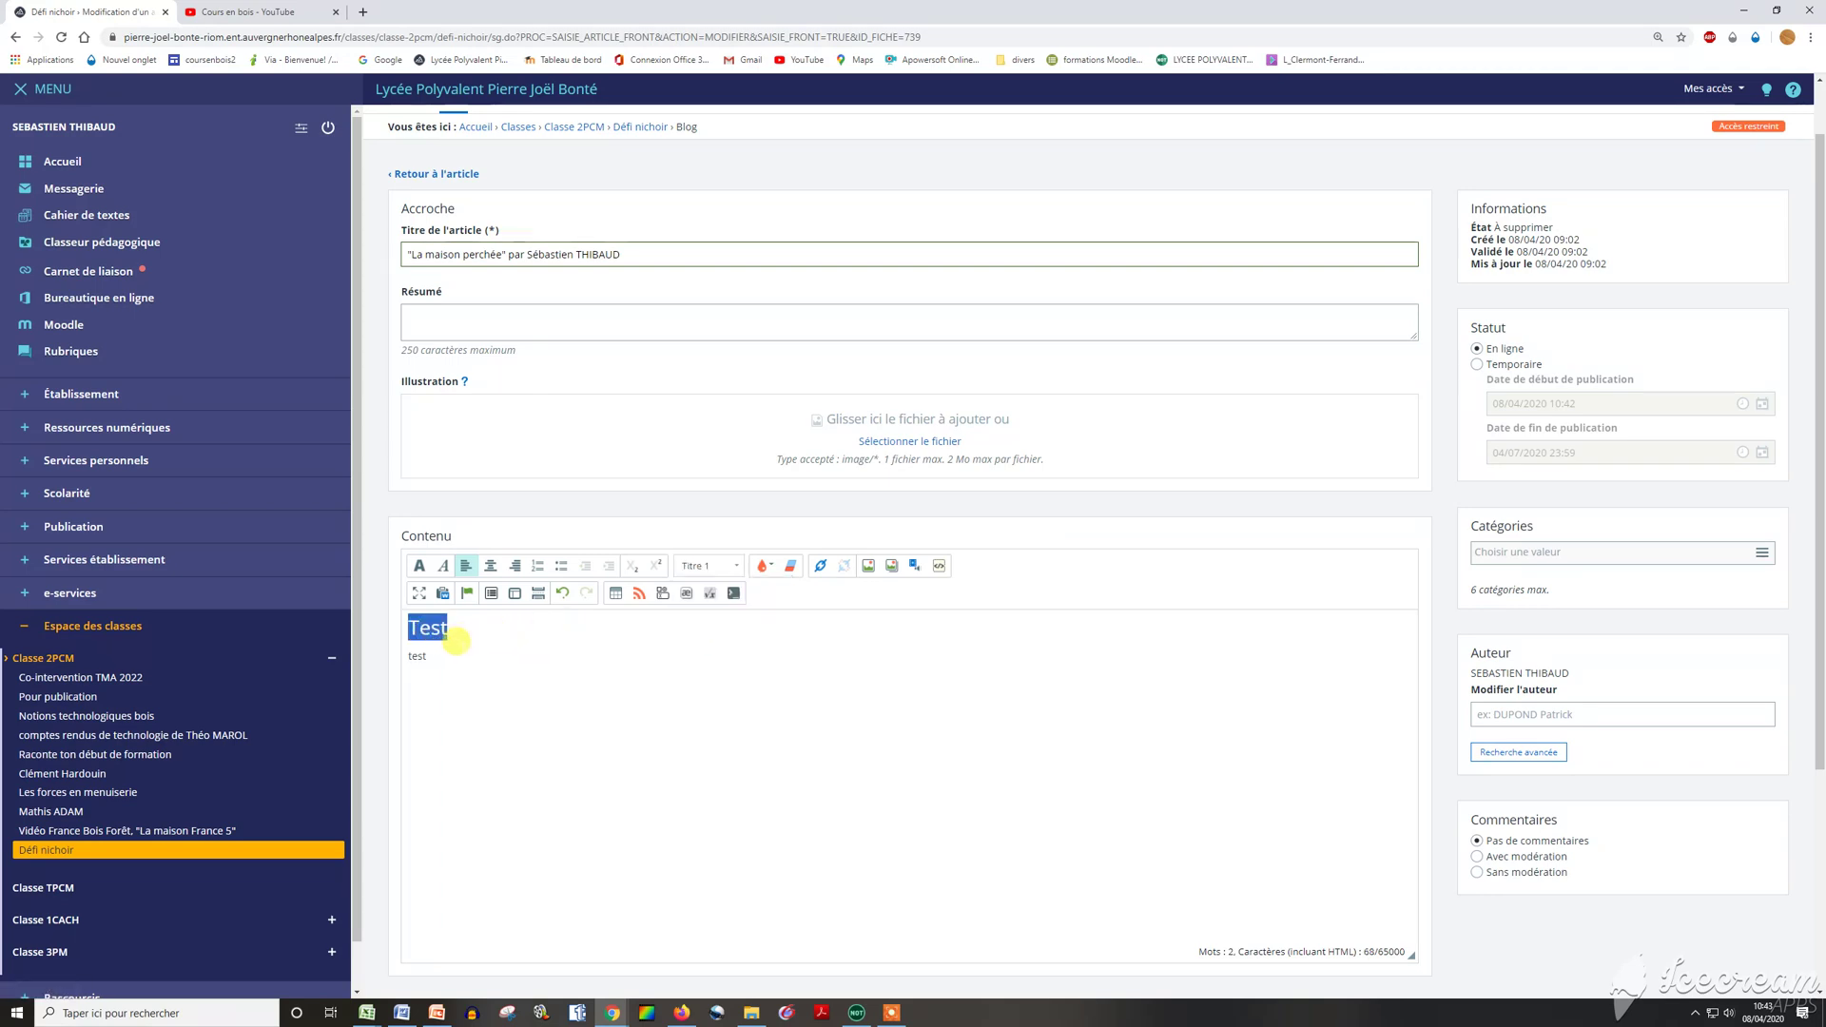
left_click_drag(443, 657, 398, 656)
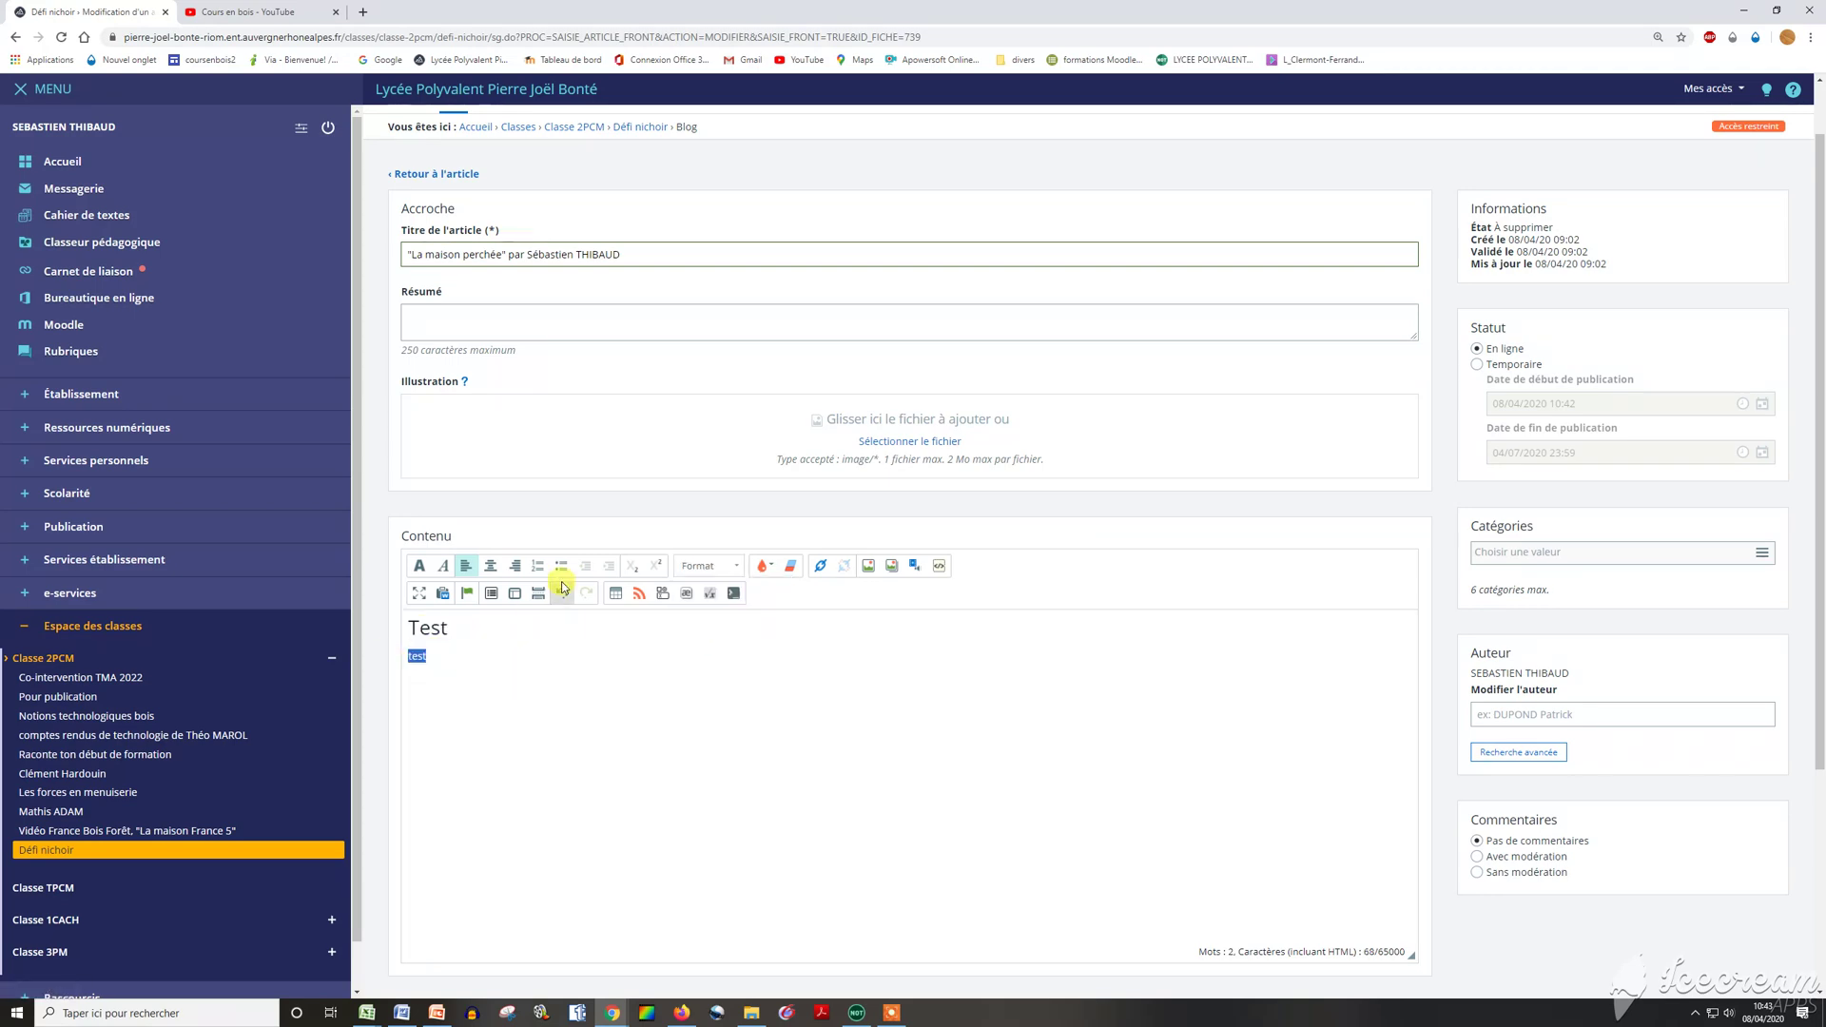
left_click(703, 568)
left_click(699, 656)
left_click(521, 667)
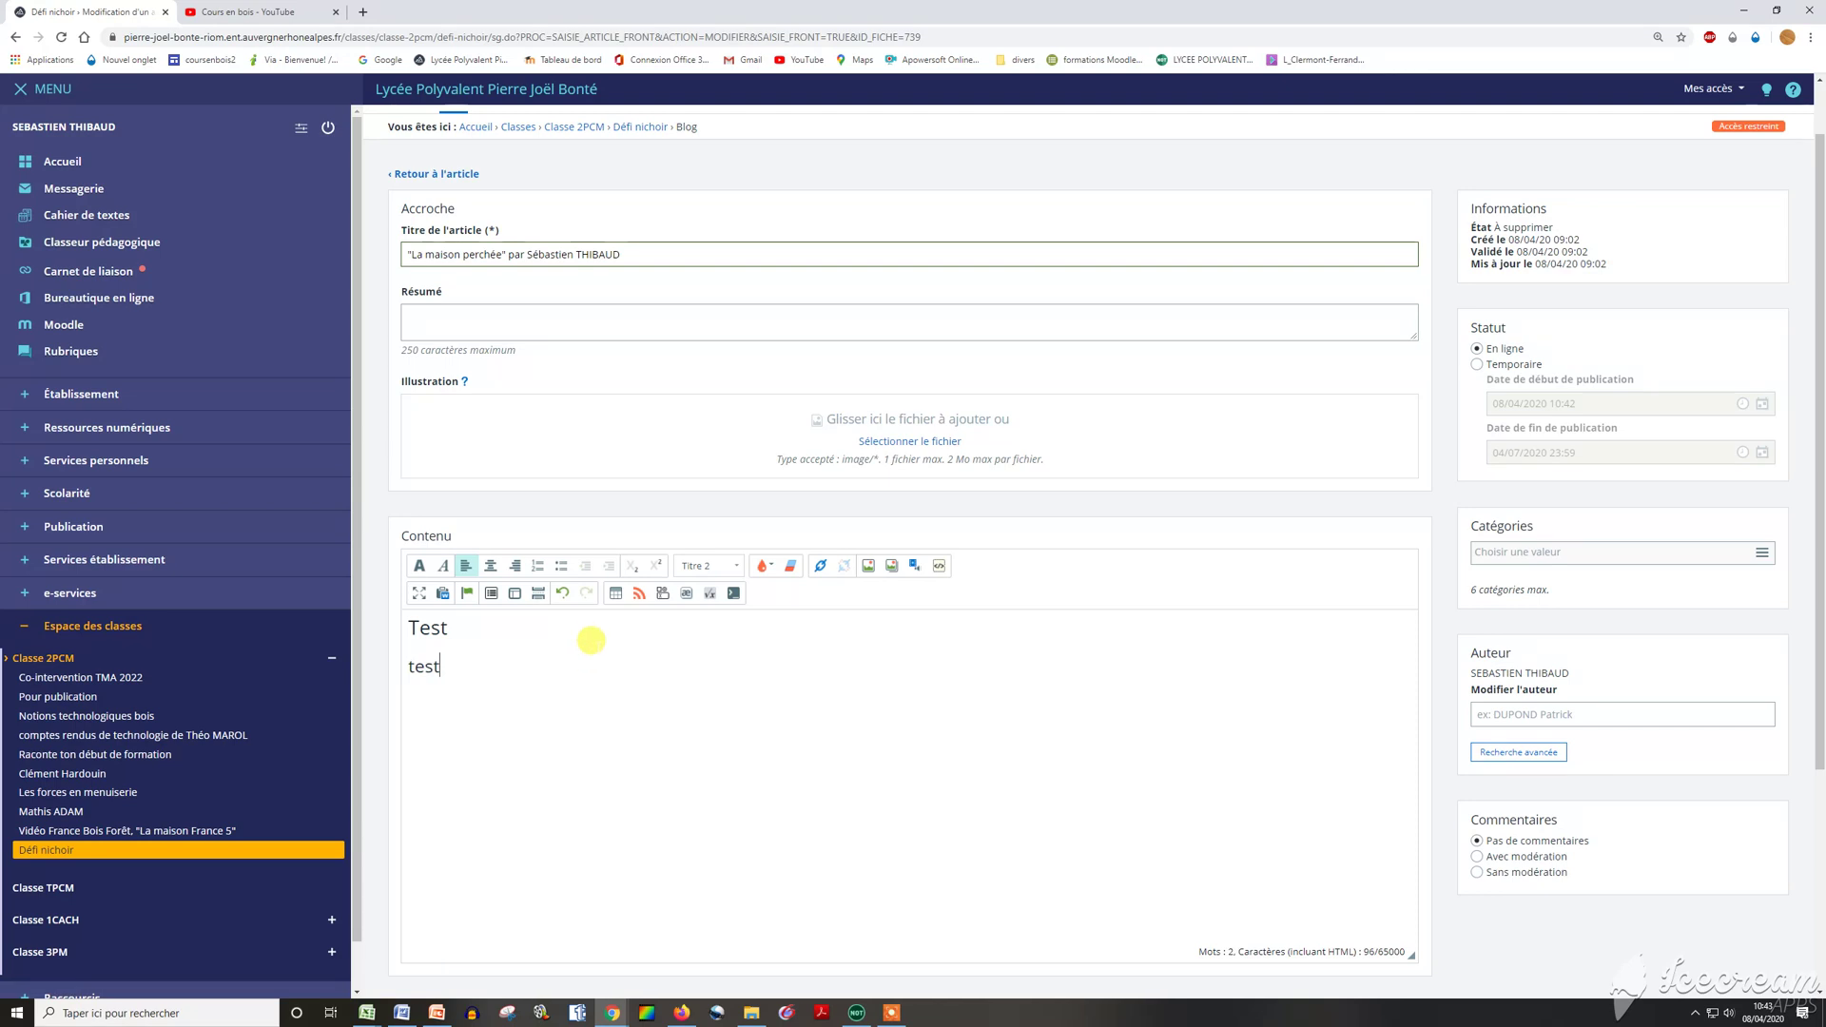
Add two more lines reading "test", formatting the third line as Titre 3 and the fourth as Normal.
type("test")
key("Return")
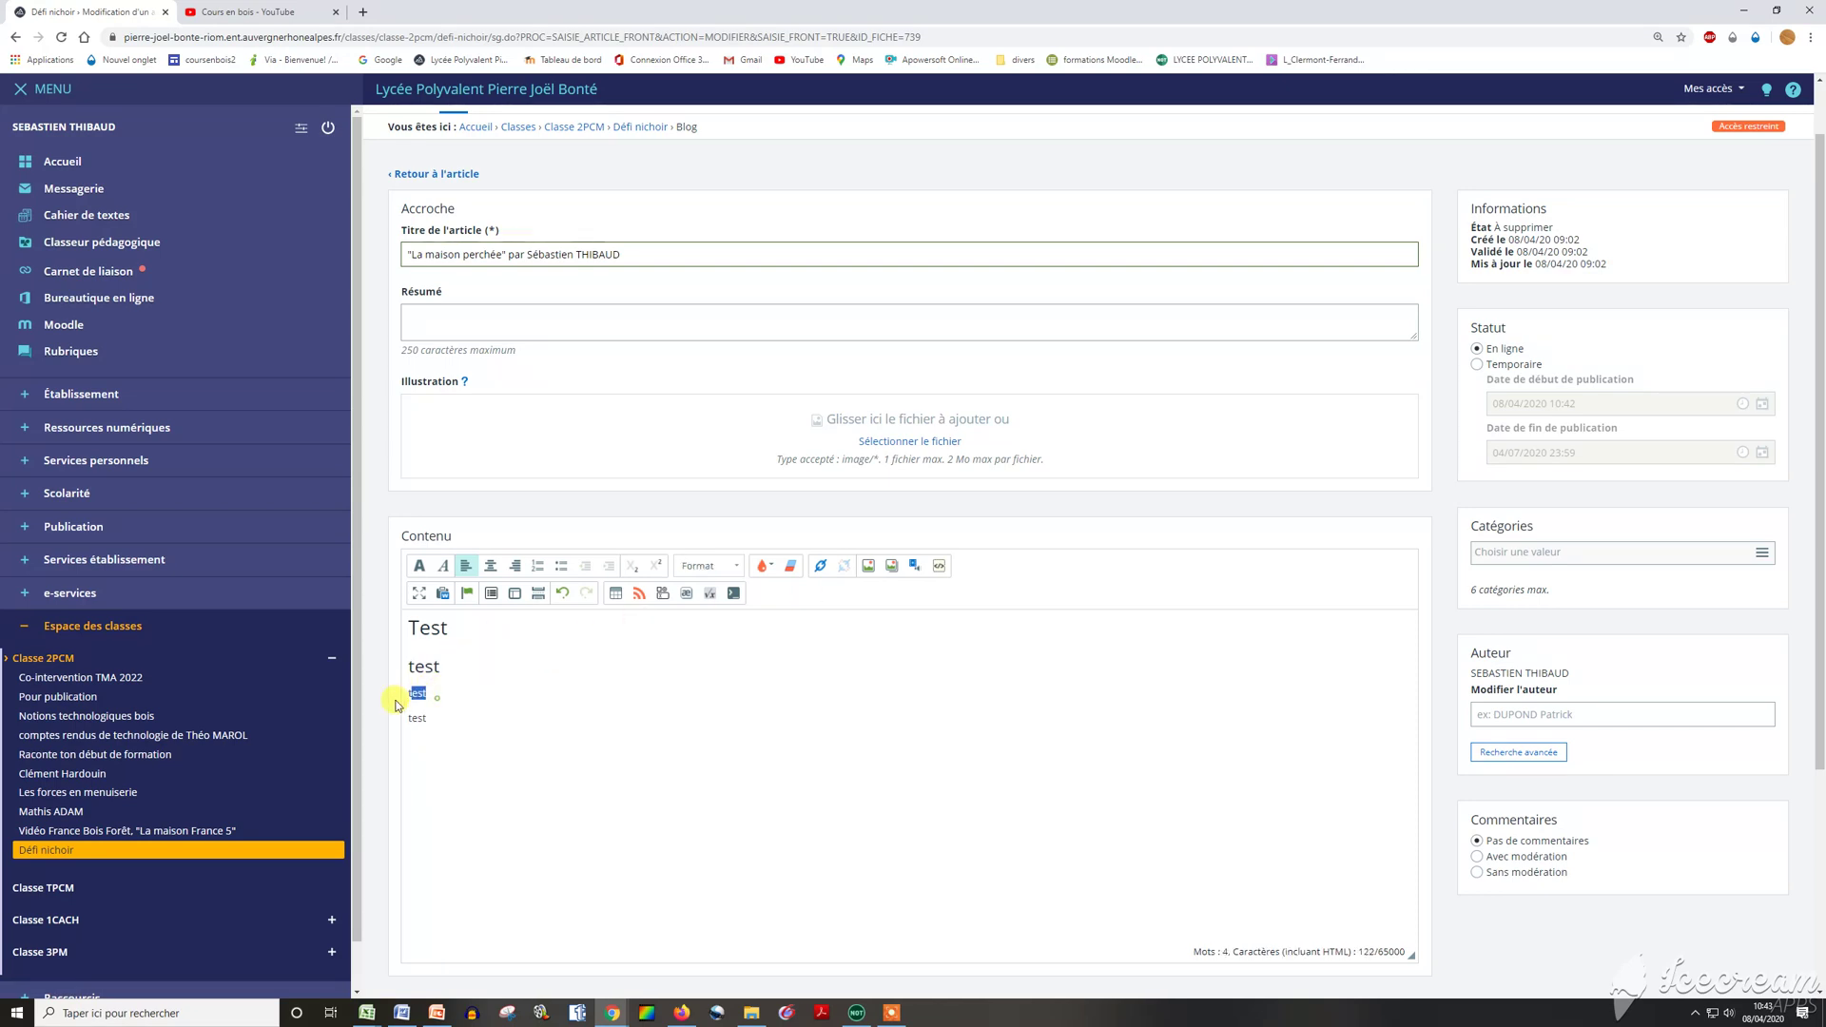
double_click(418, 693)
left_click(713, 576)
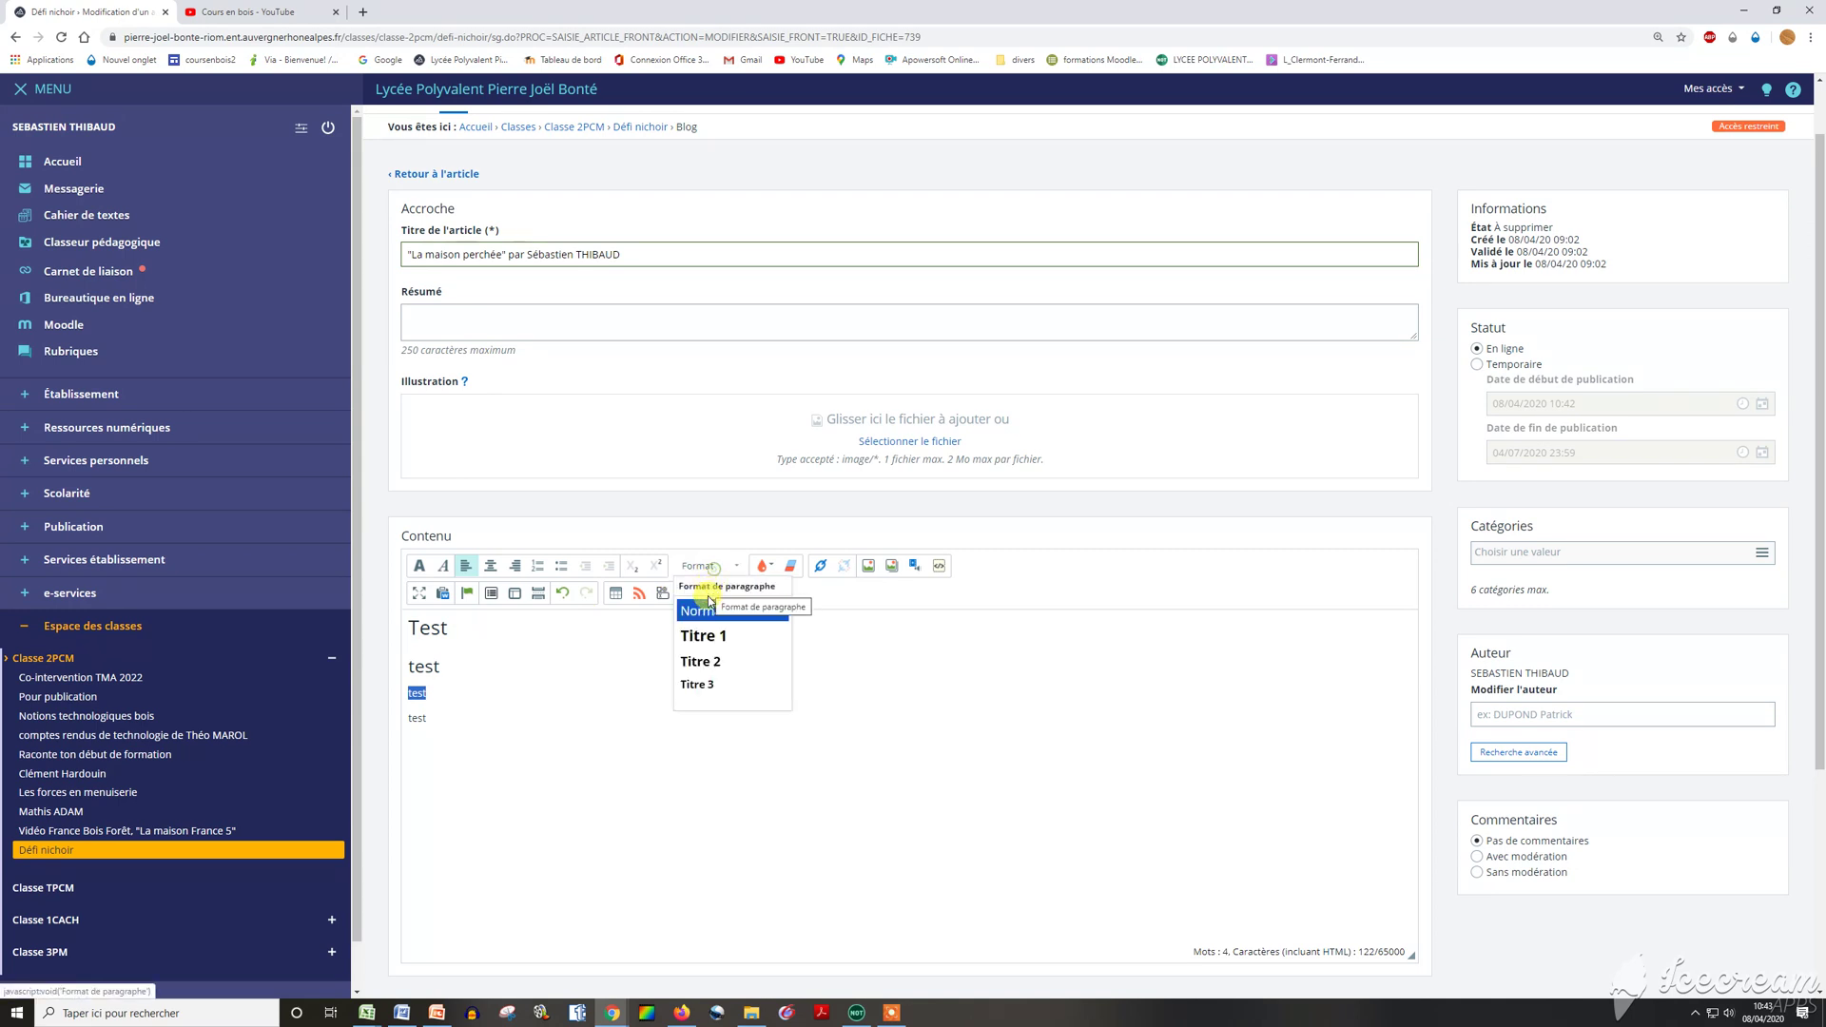
left_click(703, 685)
double_click(417, 718)
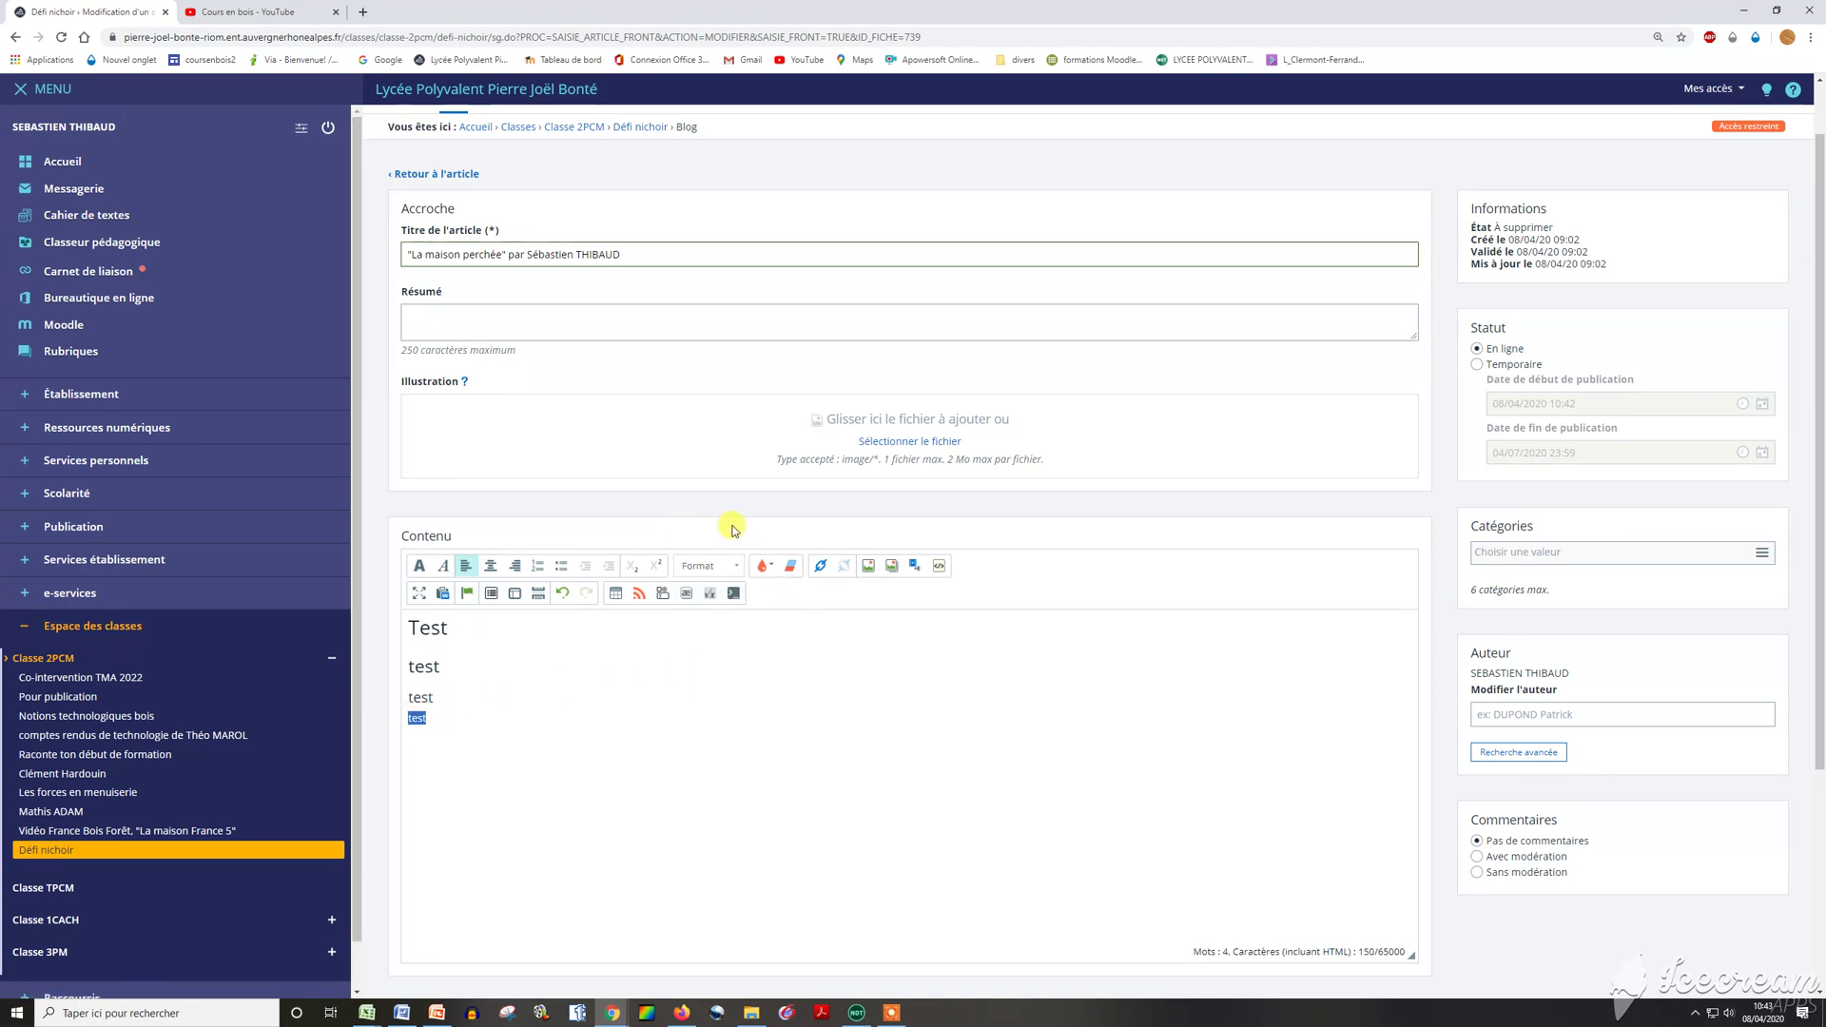
left_click(708, 566)
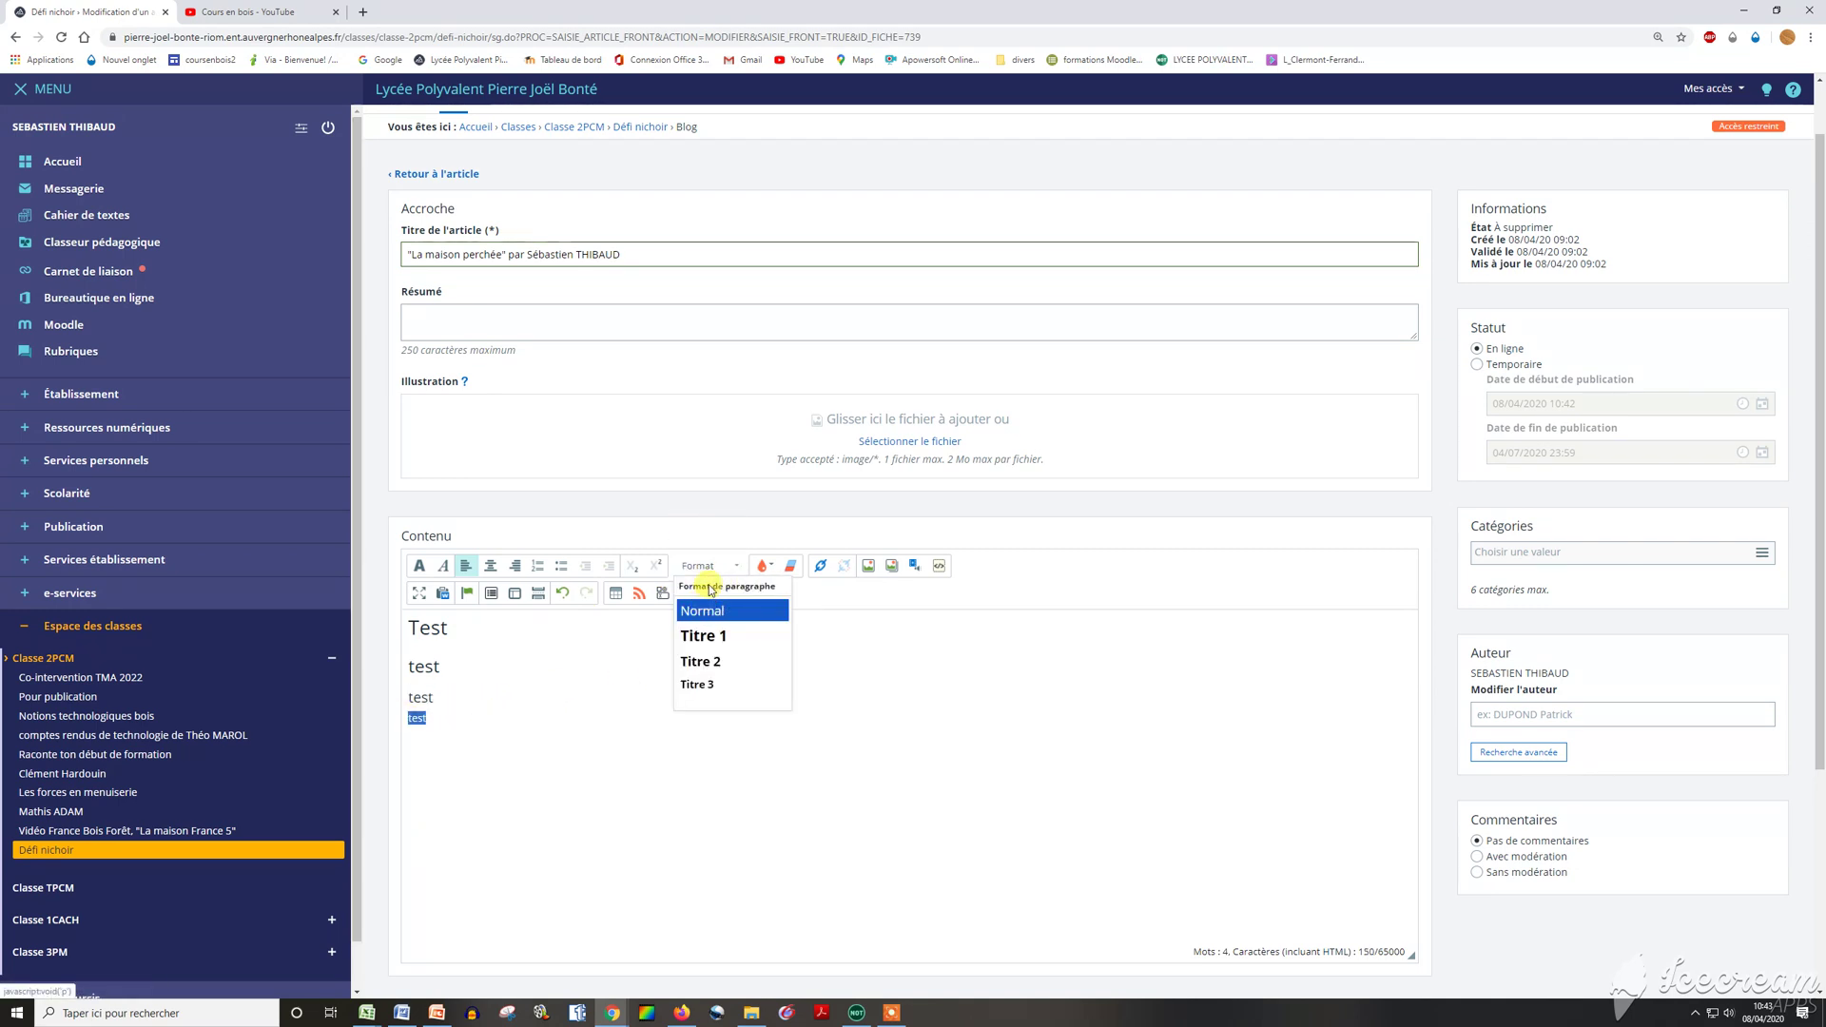
left_click(703, 611)
left_click(598, 761)
key("Return")
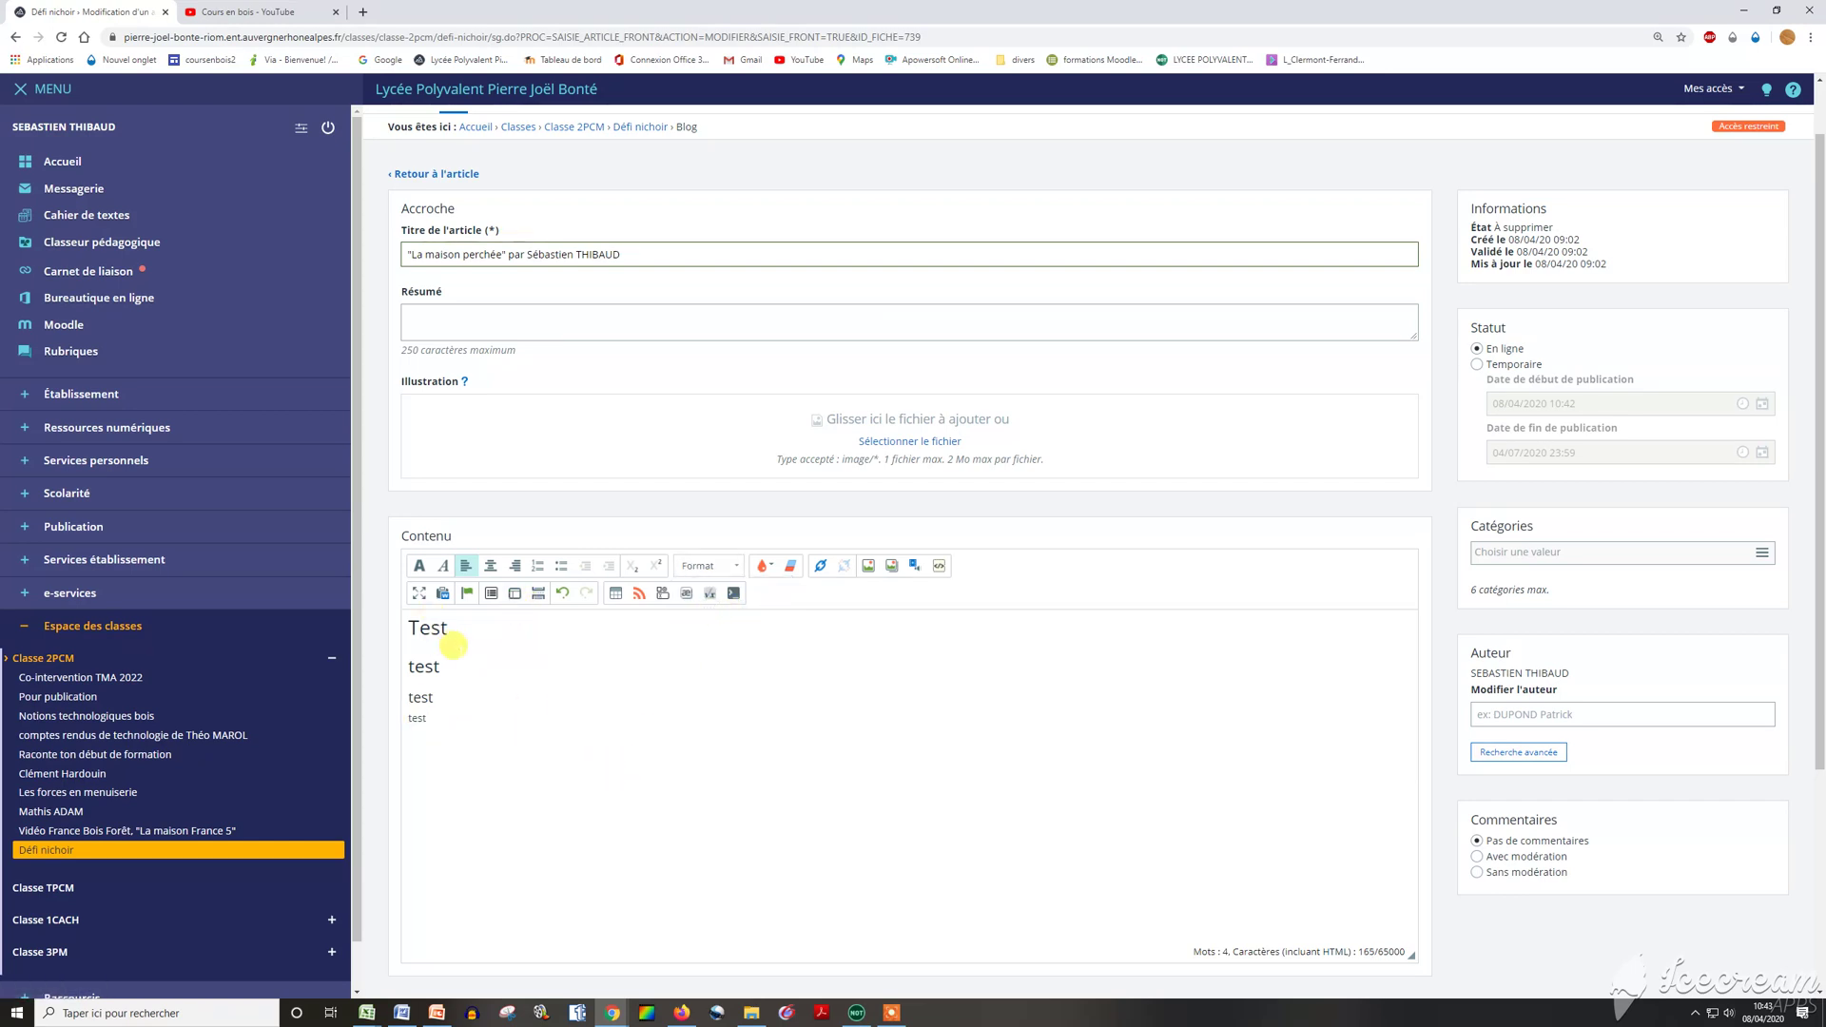
Colour the "Test" heading dark red and centre it.
left_click(773, 569)
left_click(780, 597)
left_click(685, 723)
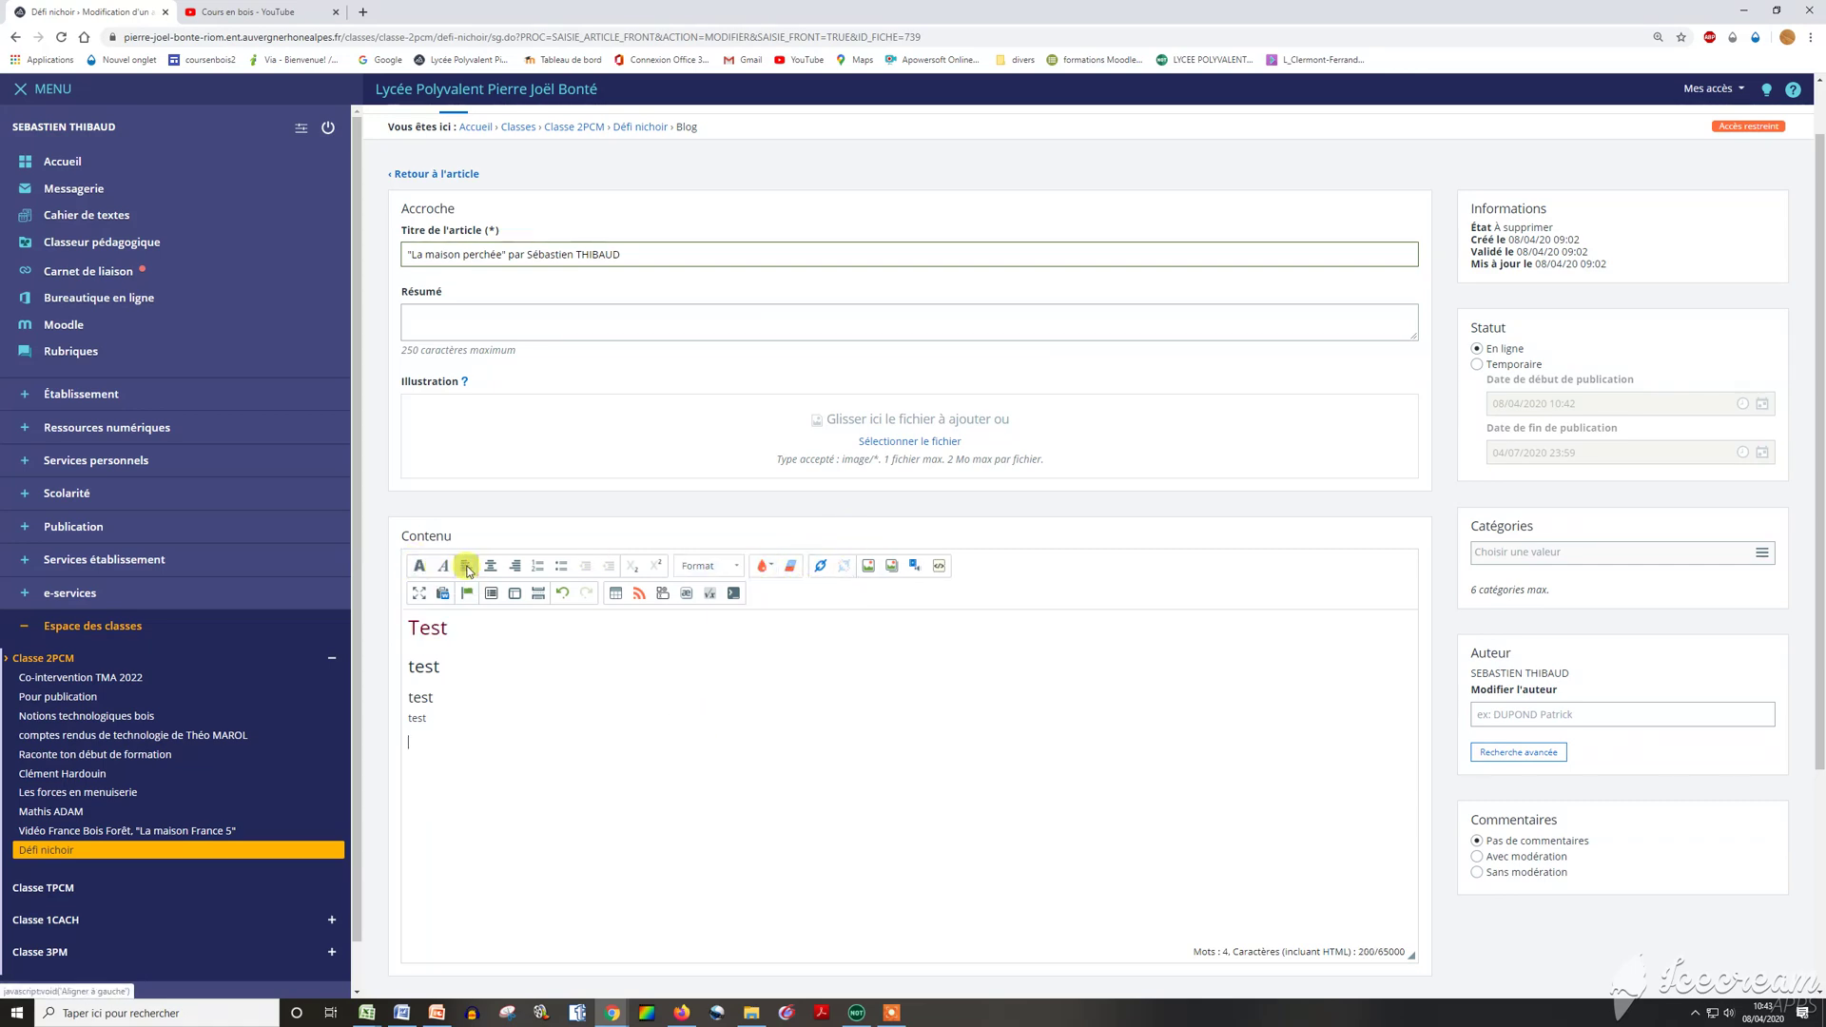
left_click(456, 629)
left_click(488, 567)
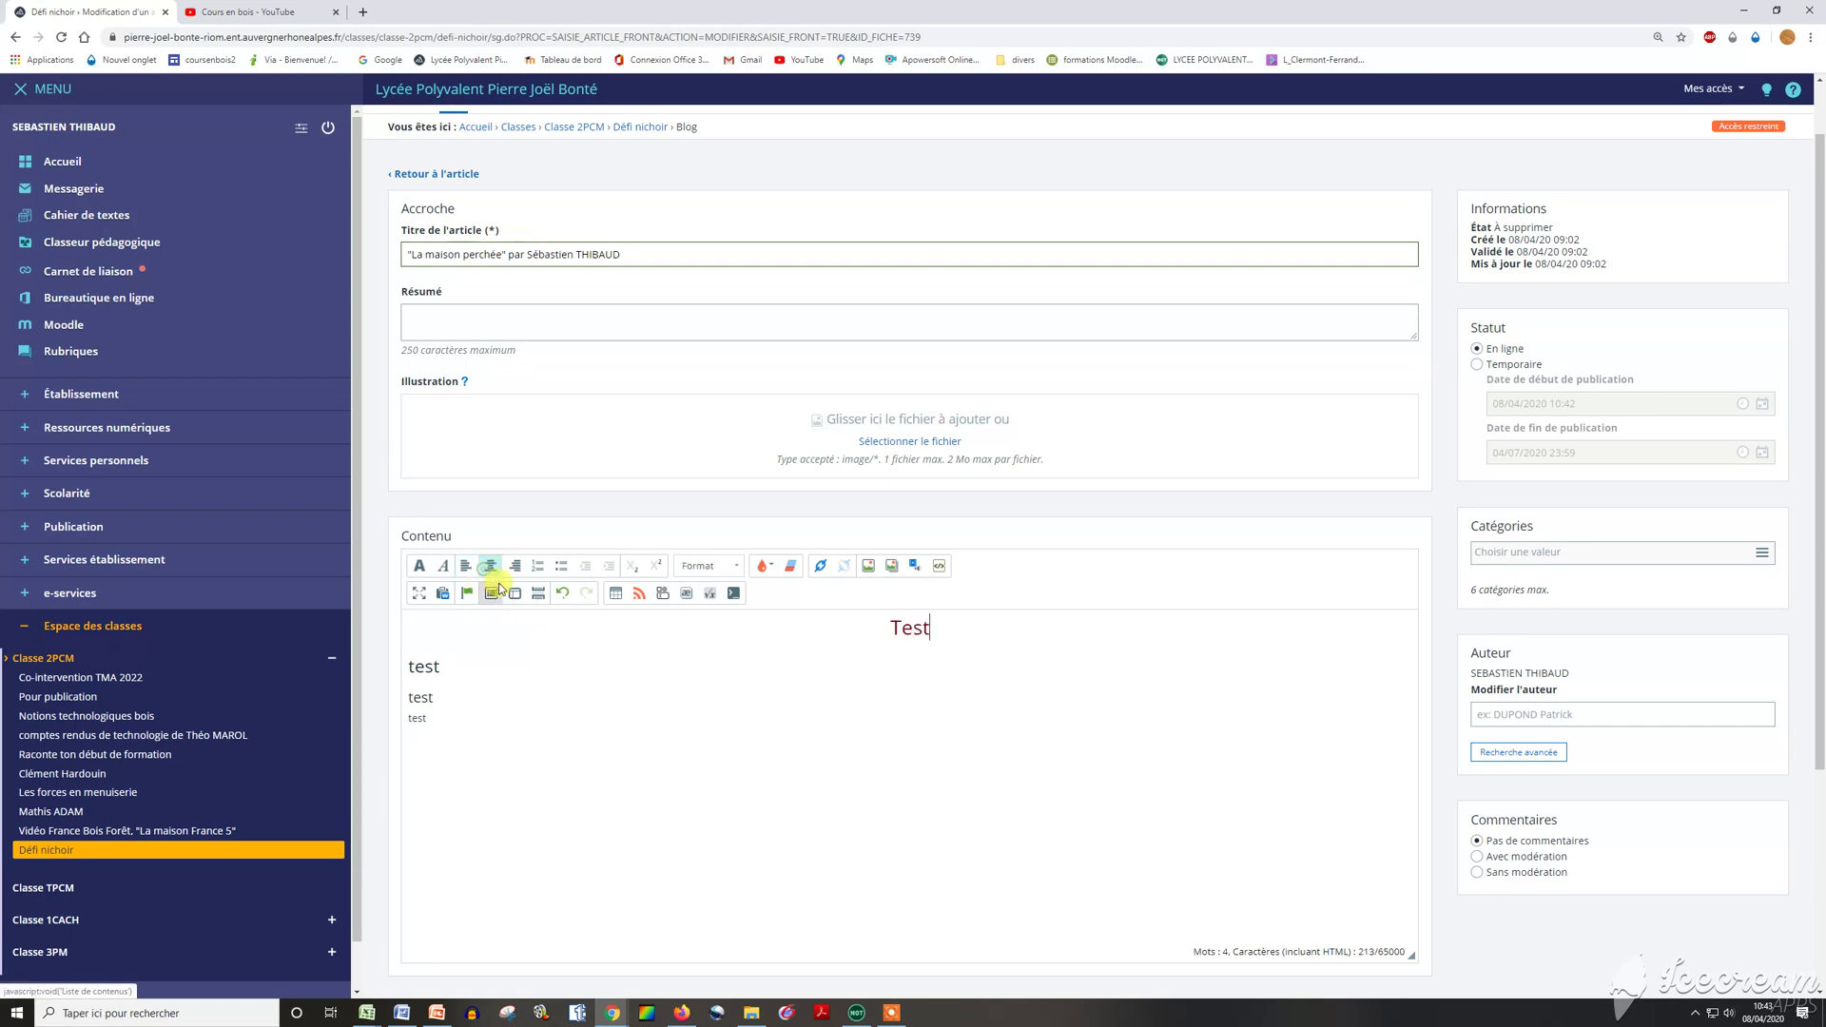
Make the three "test" lines under the heading a numbered list, and convert it to a bulleted list.
left_click_drag(425, 665, 427, 721)
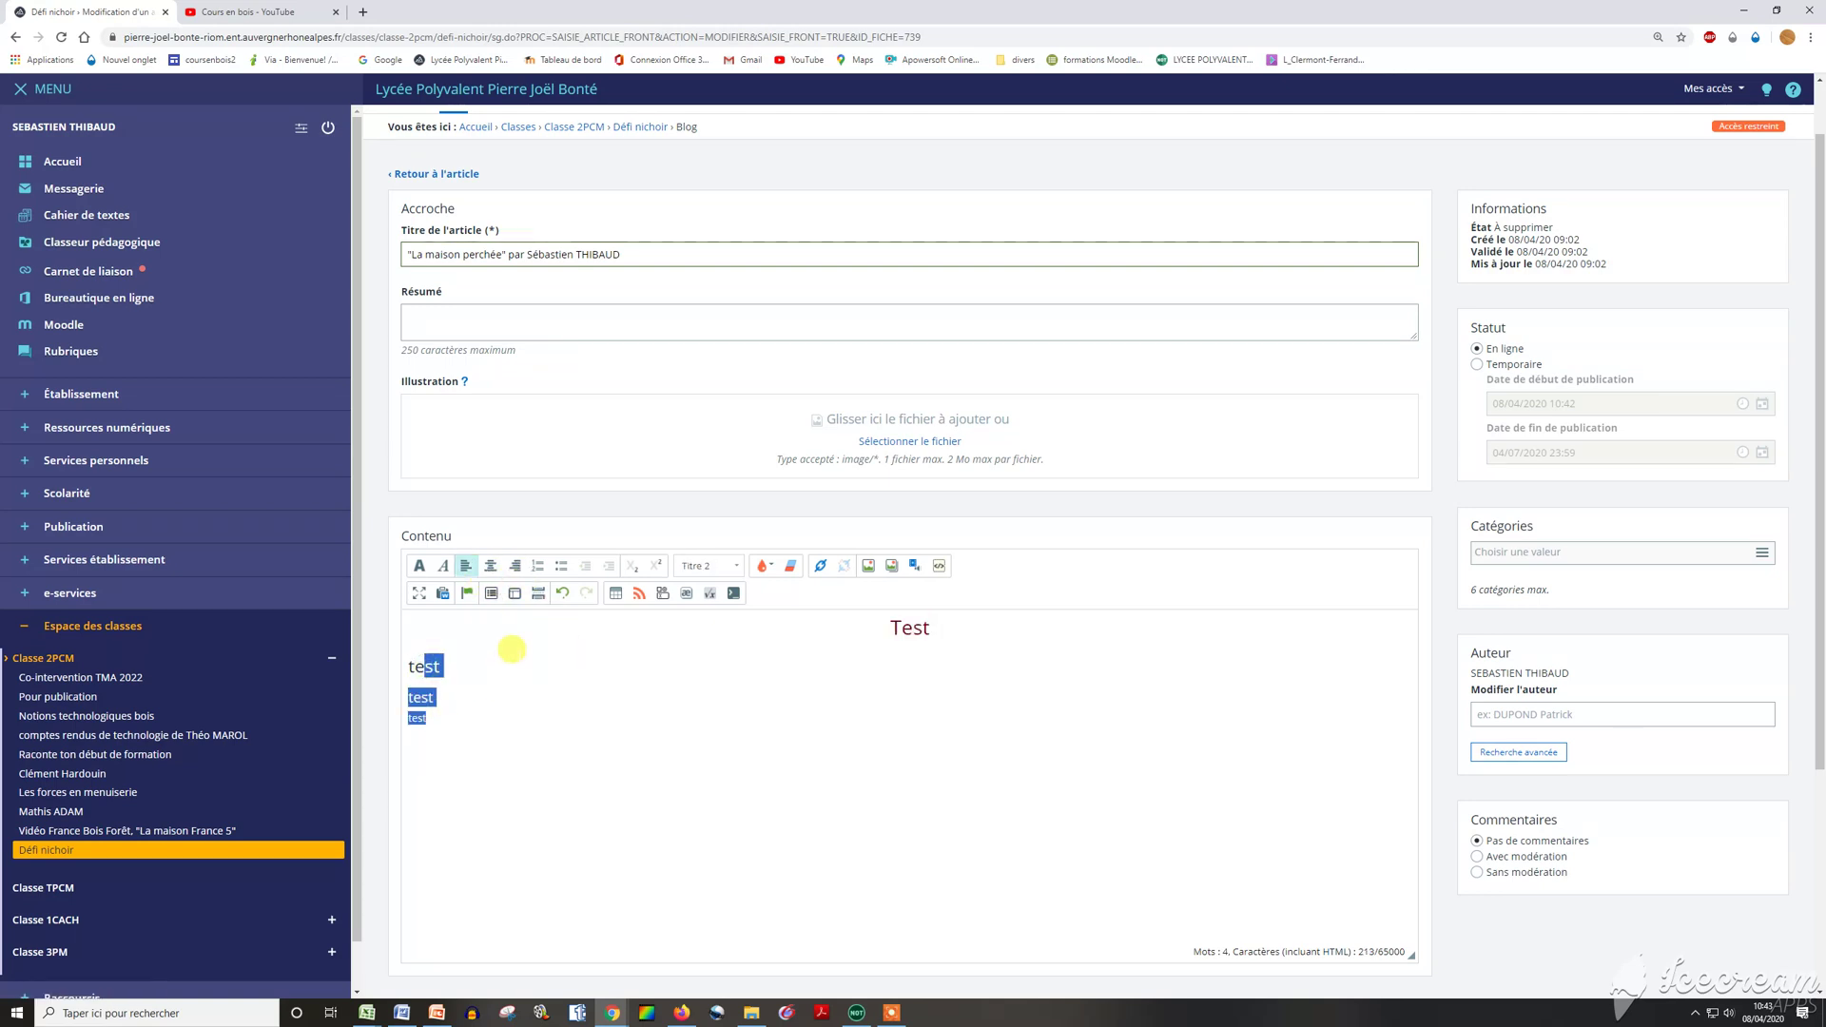
left_click(541, 569)
left_click(663, 777)
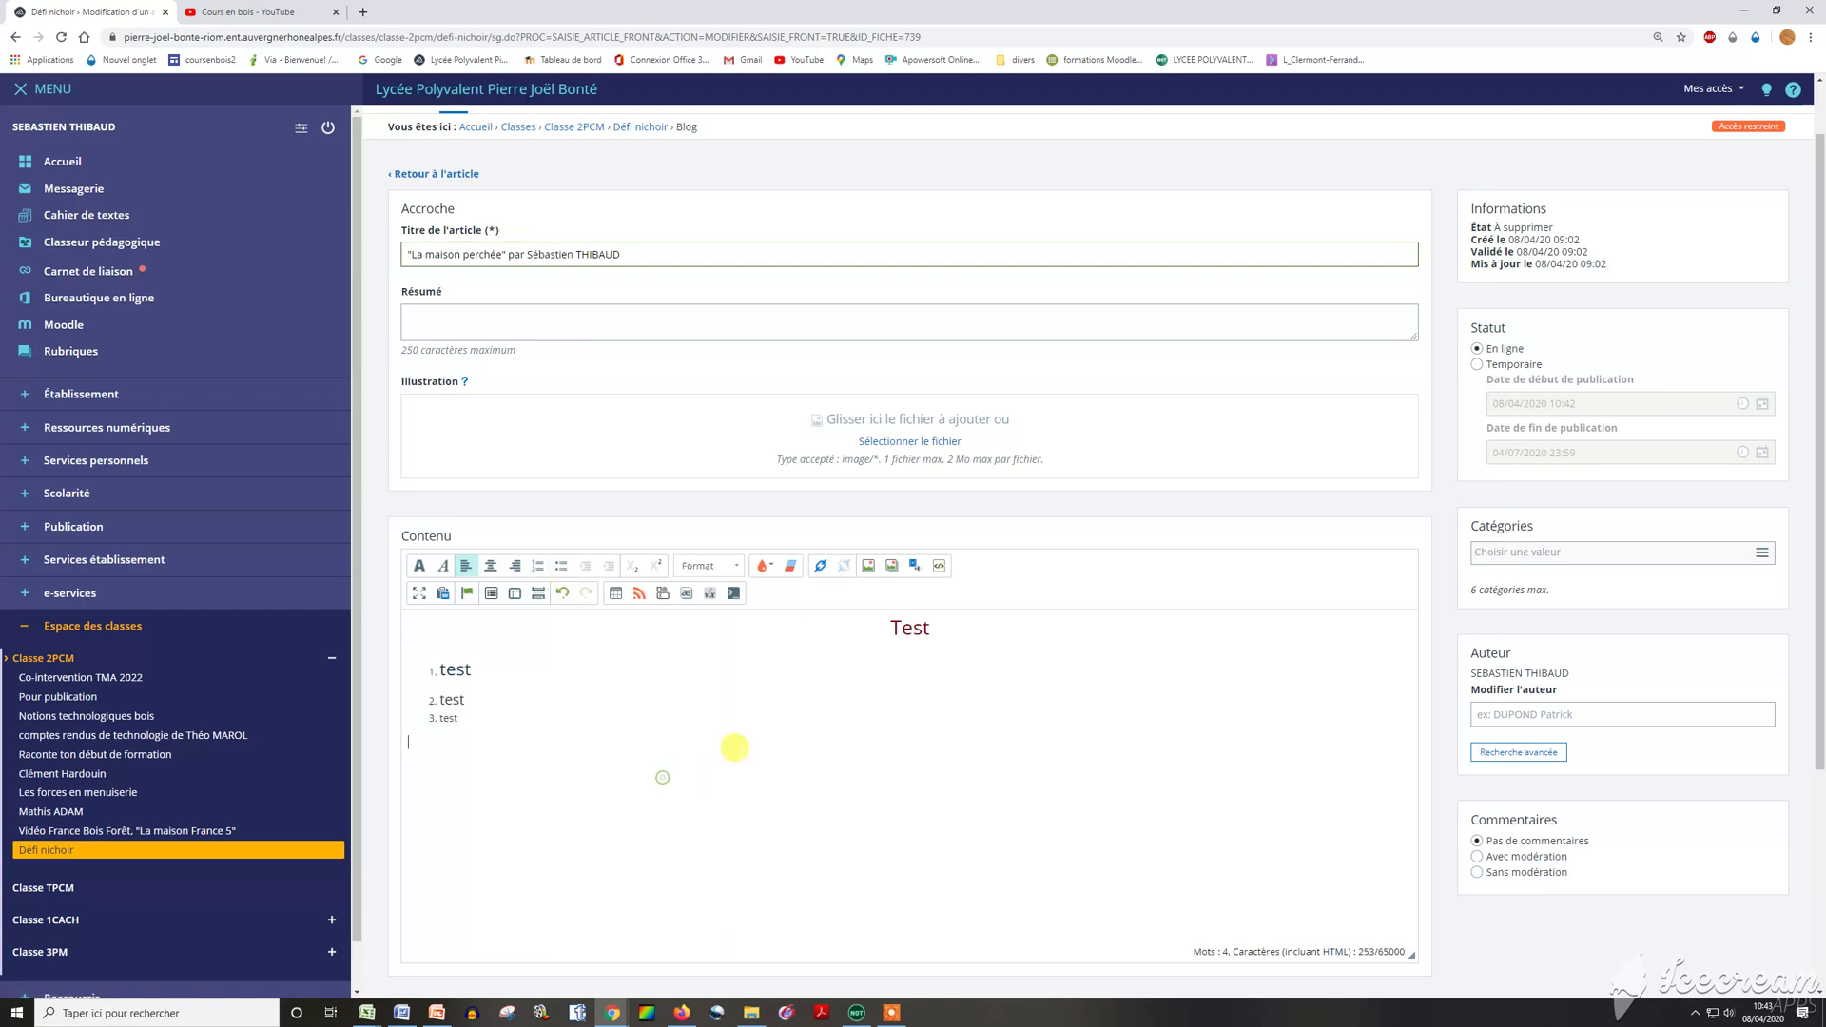
left_click(561, 565)
left_click(571, 792)
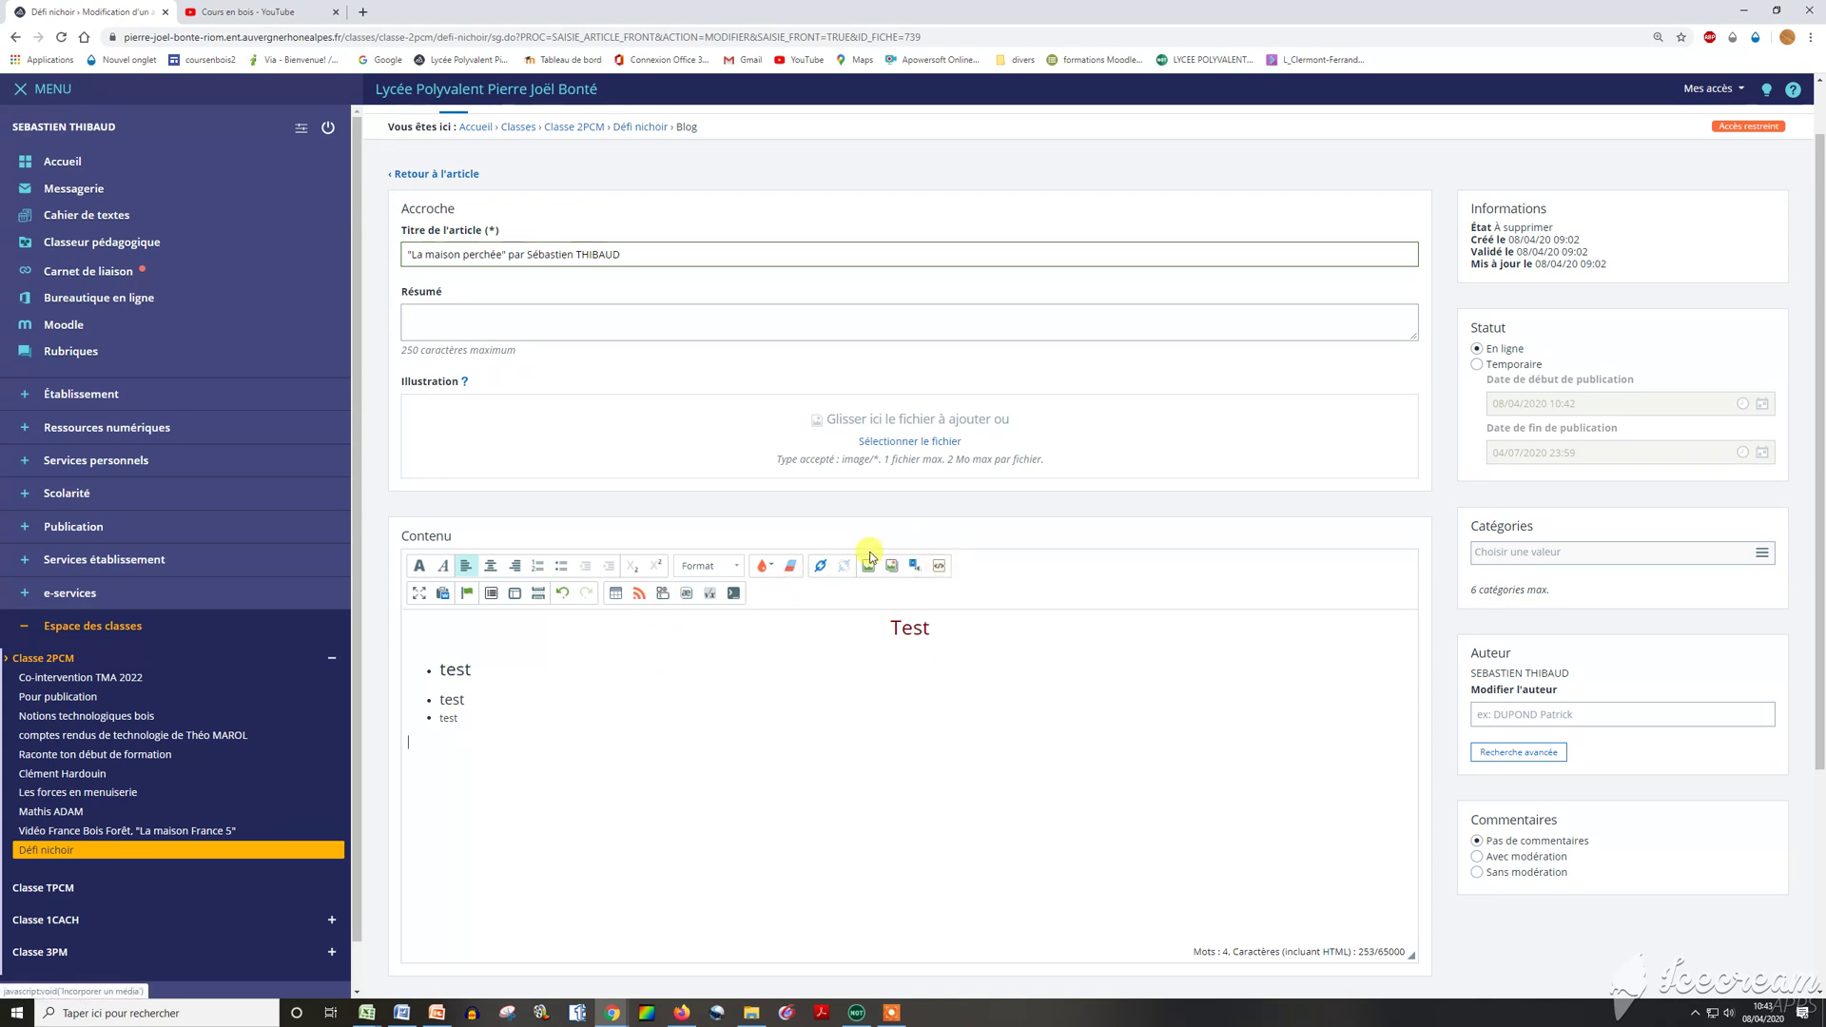
Upload Image7 from the nichoir picture folder for insertion at the heading line, using the automatic size processing.
left_click(624, 618)
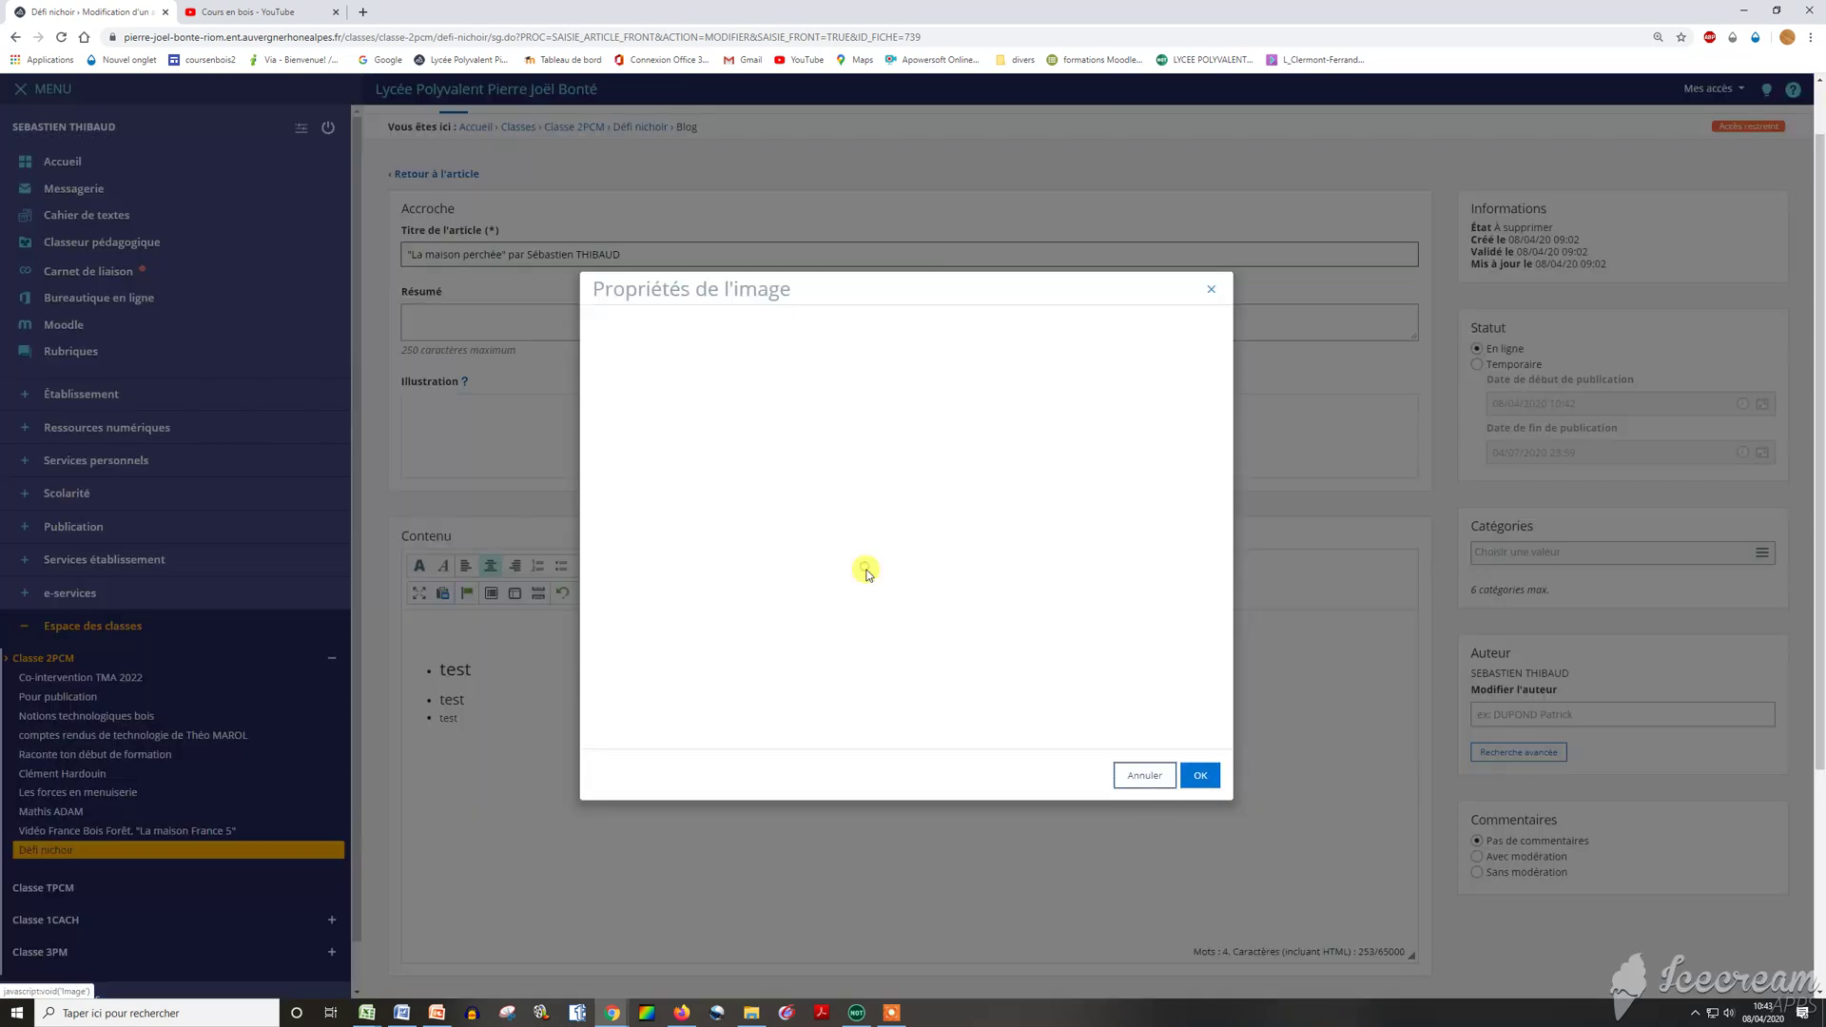
left_click(869, 567)
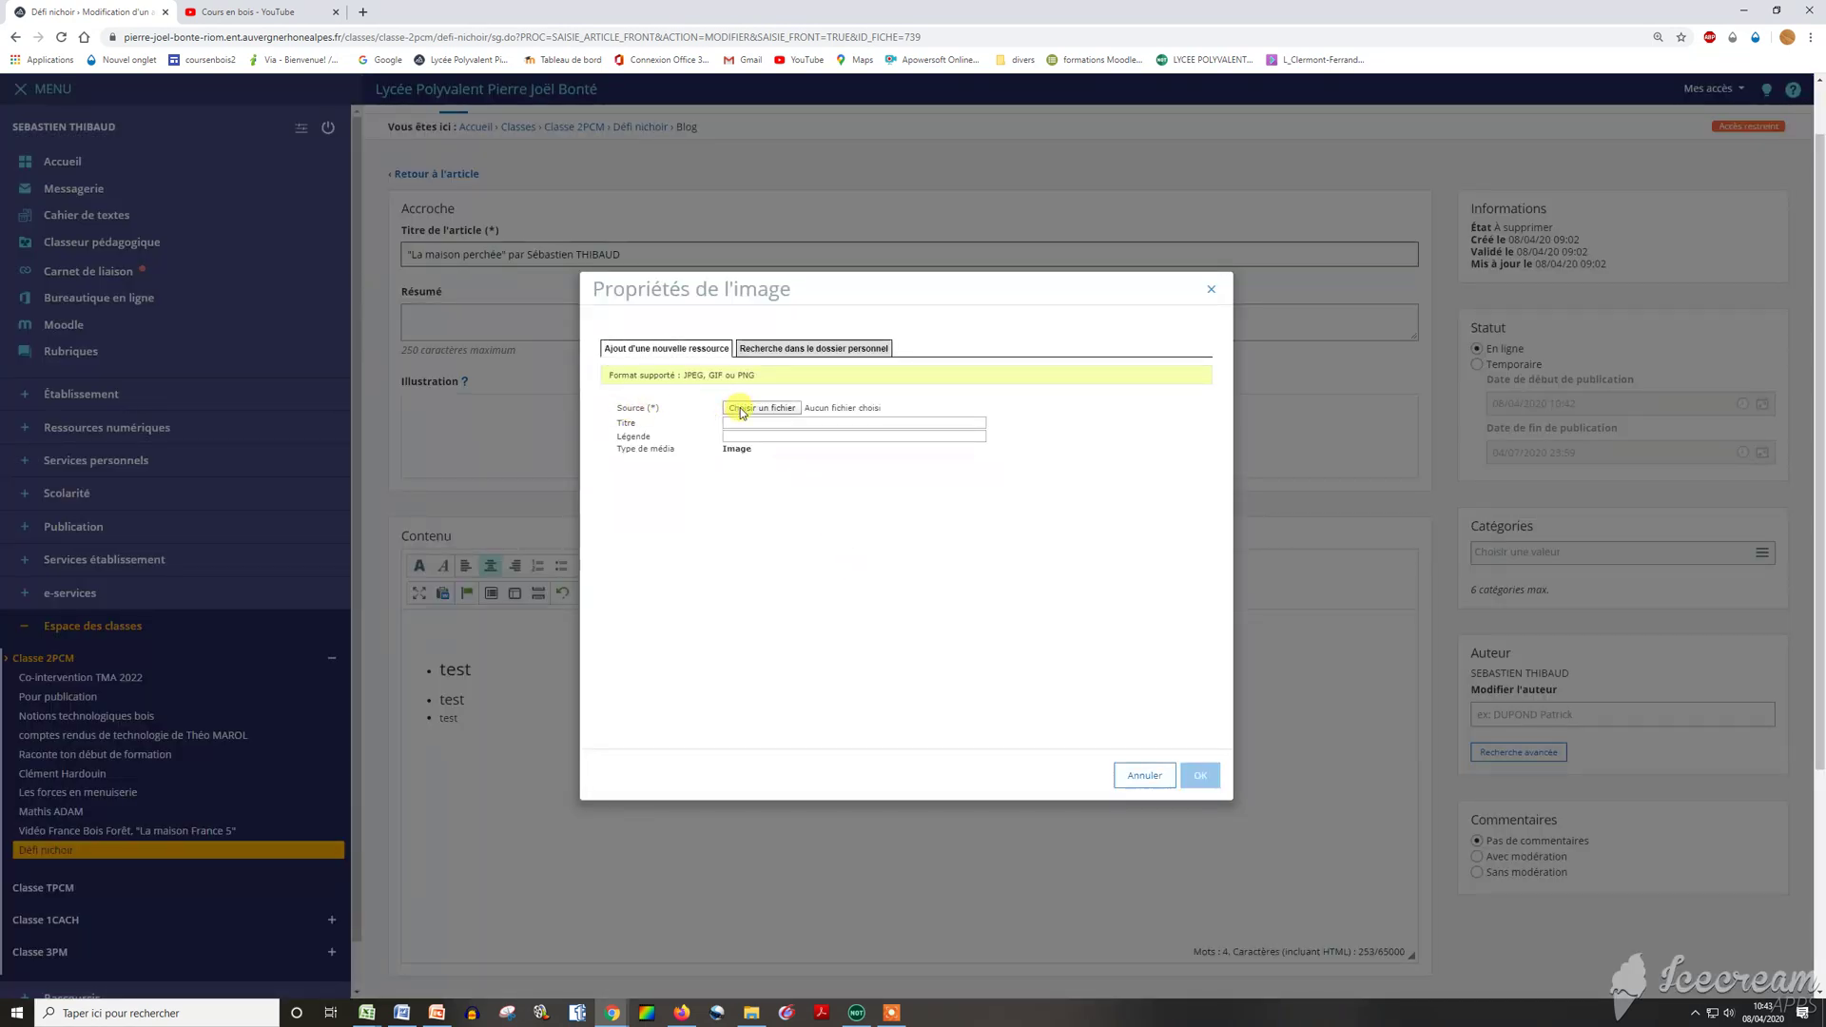
left_click(741, 408)
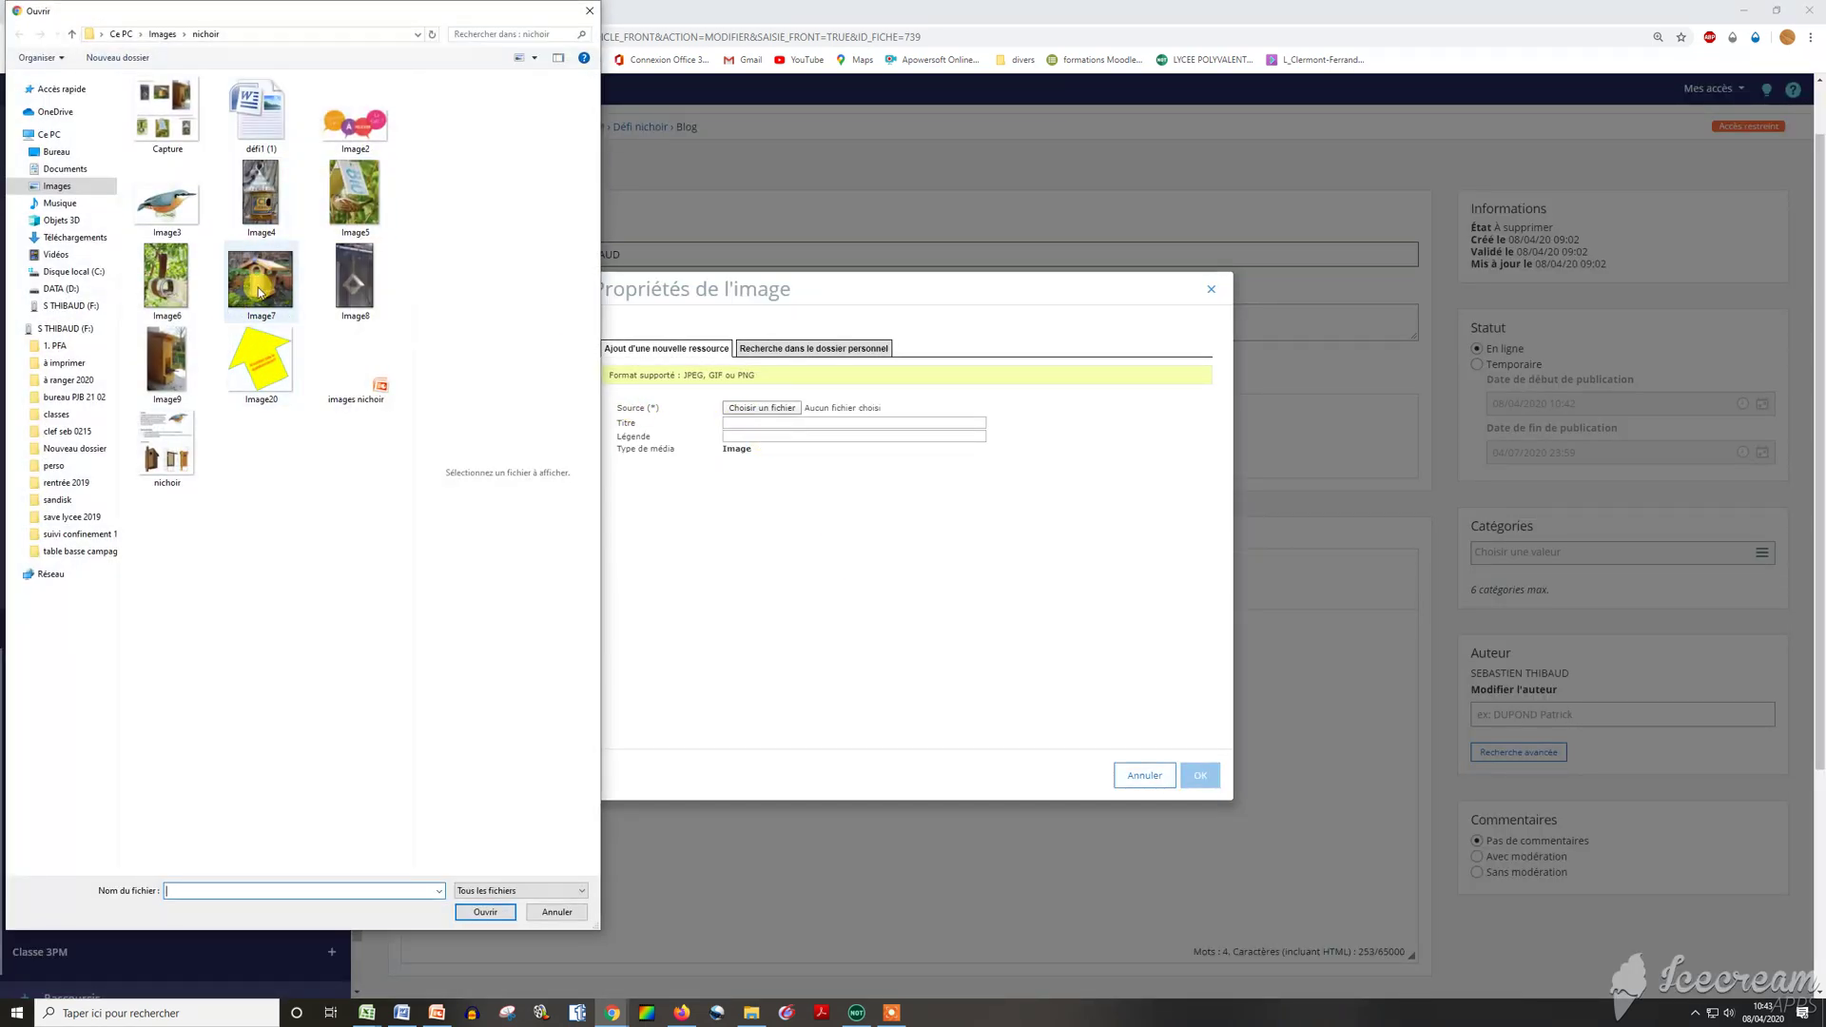
left_click(260, 292)
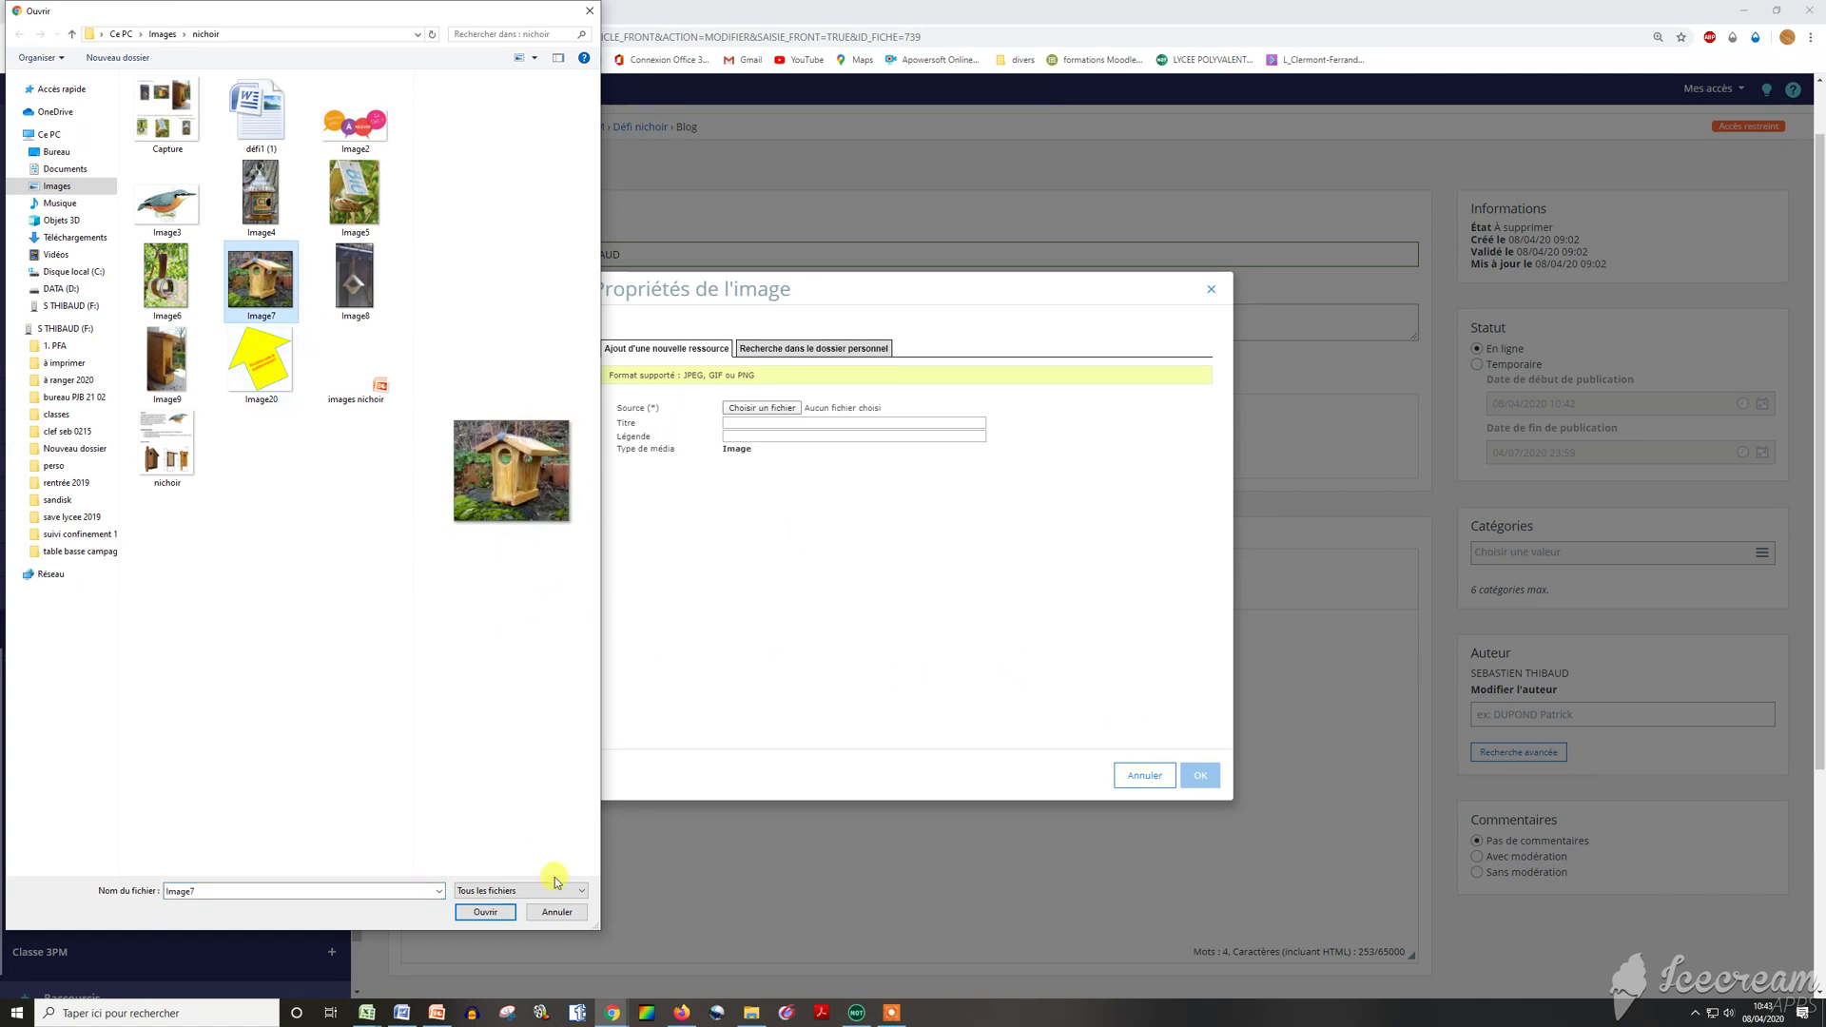
left_click(508, 915)
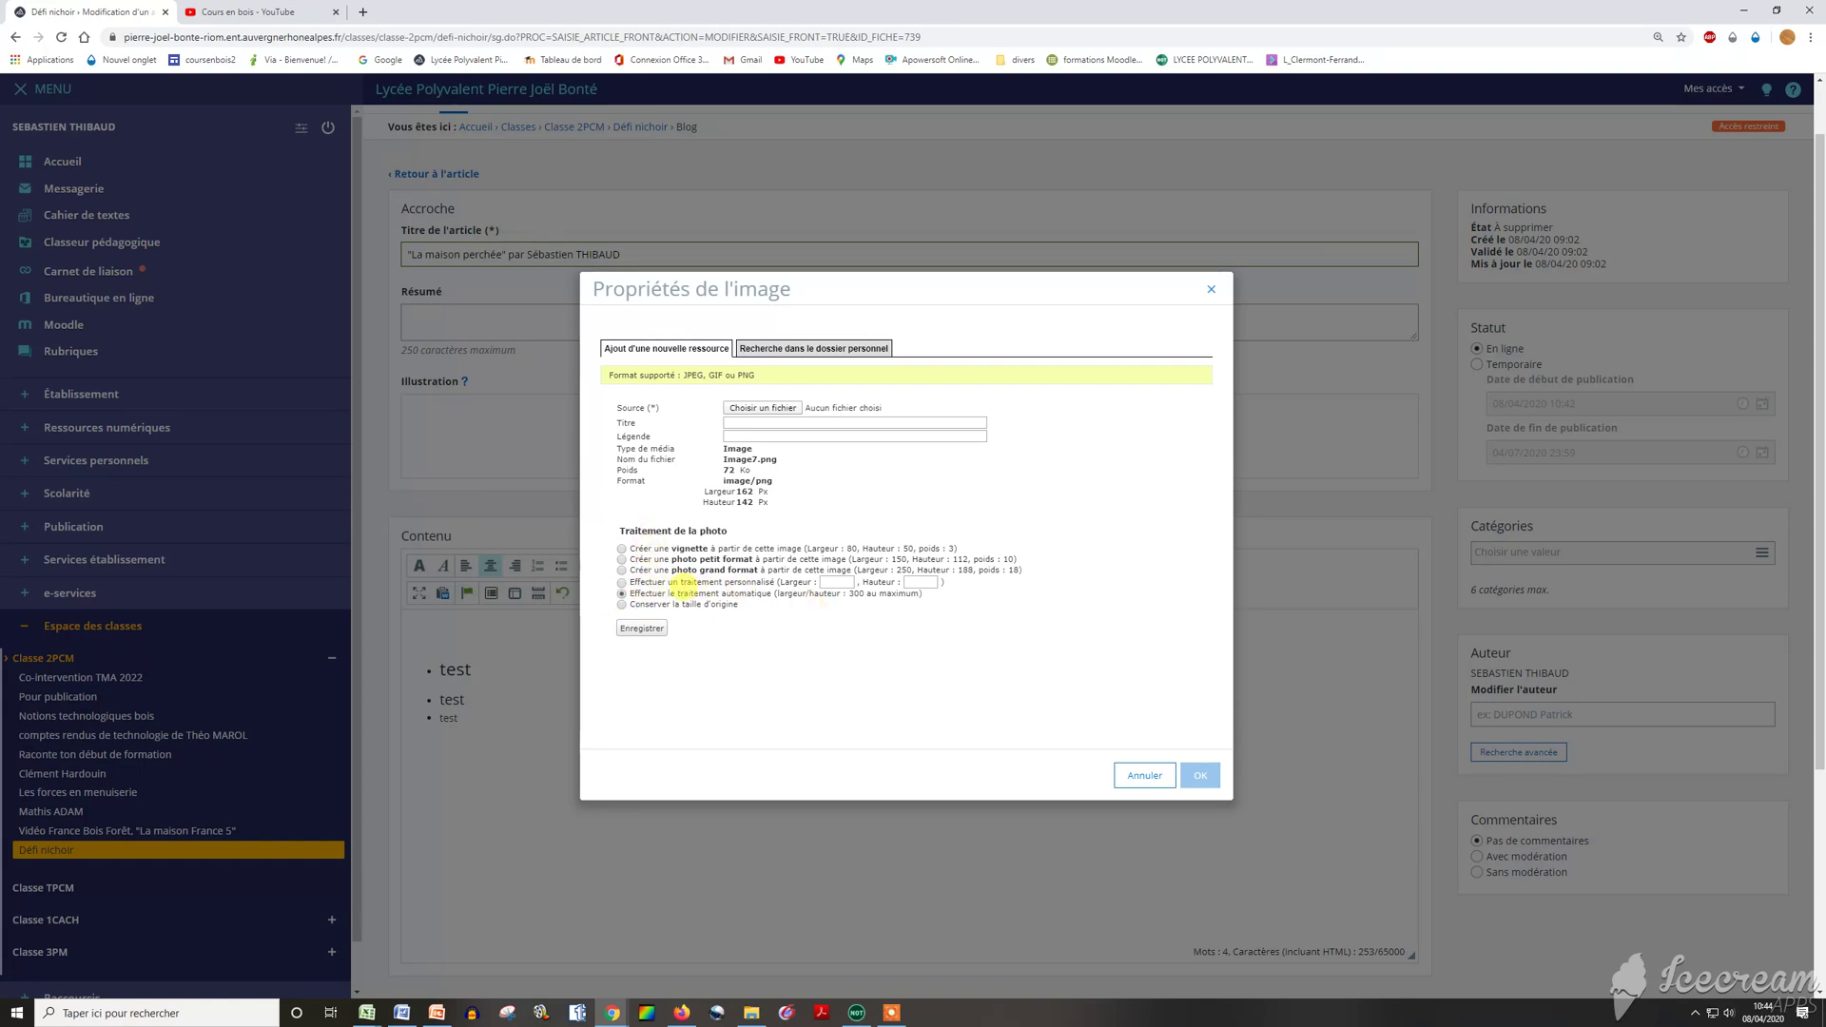
left_click(642, 630)
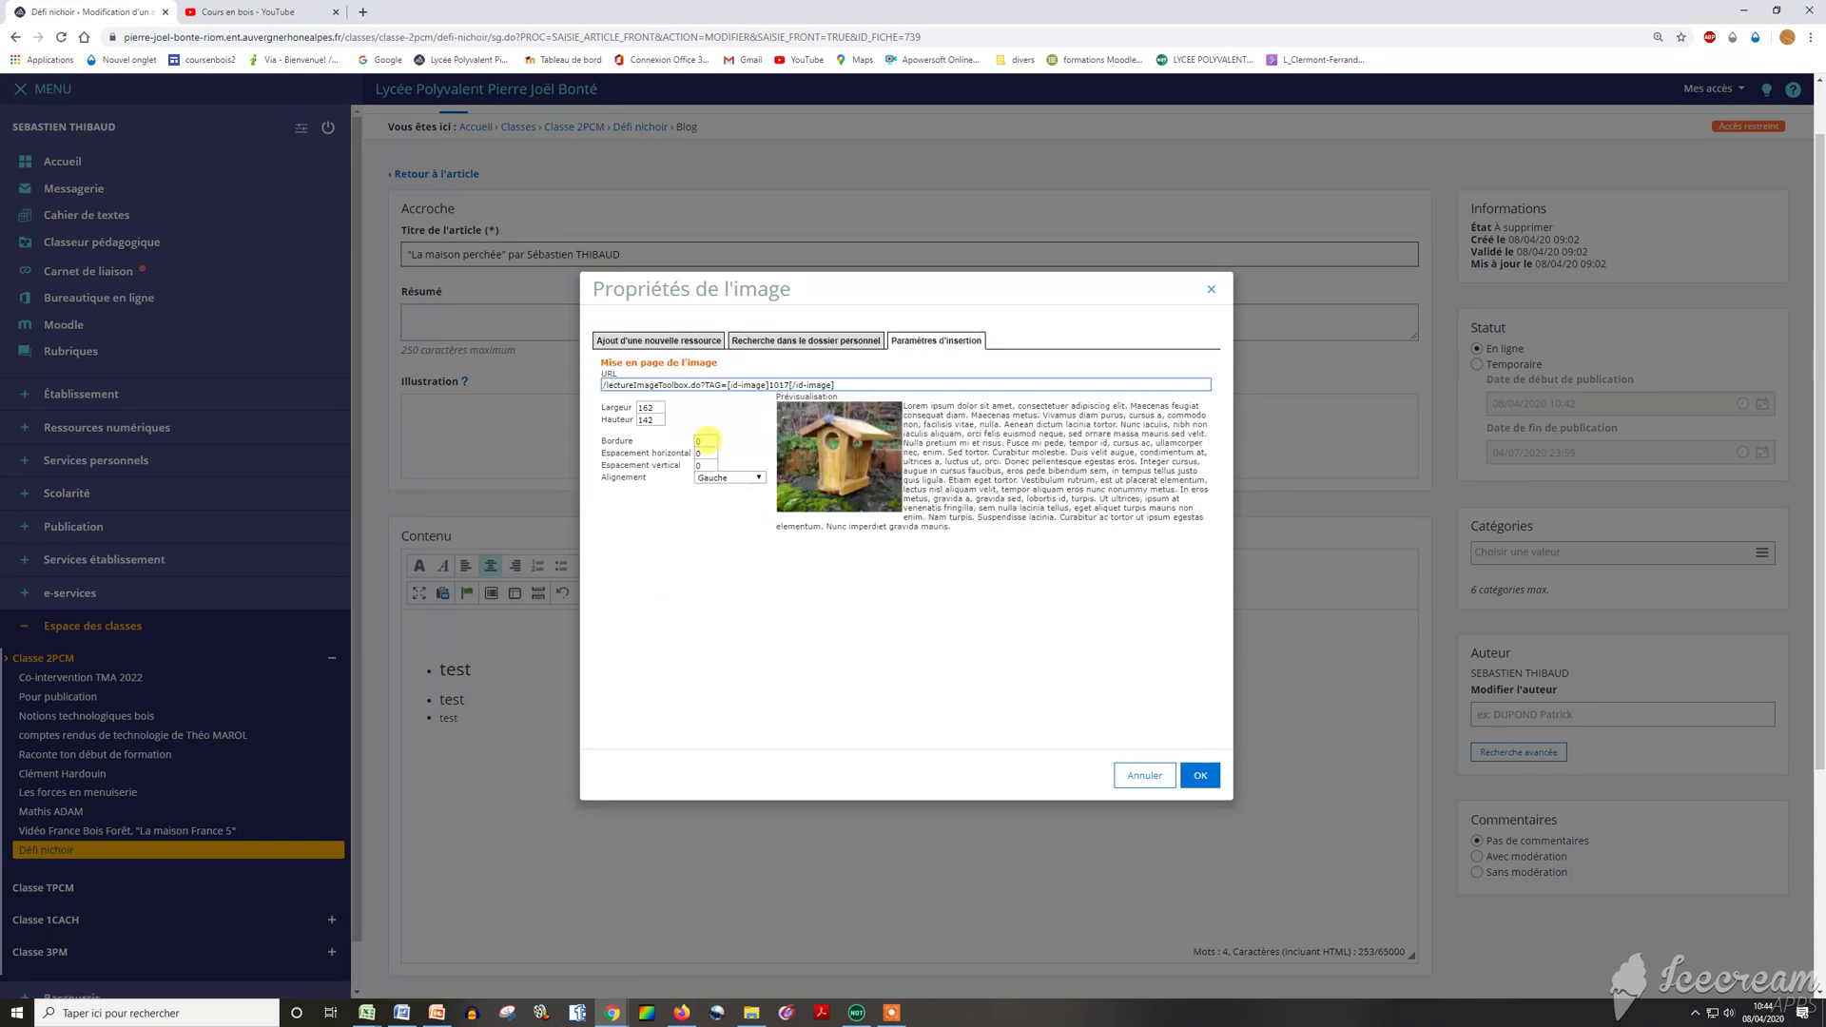
Set the image's horizontal and vertical spacing to 20 each and its alignment to Droite.
left_click(684, 455)
type("20")
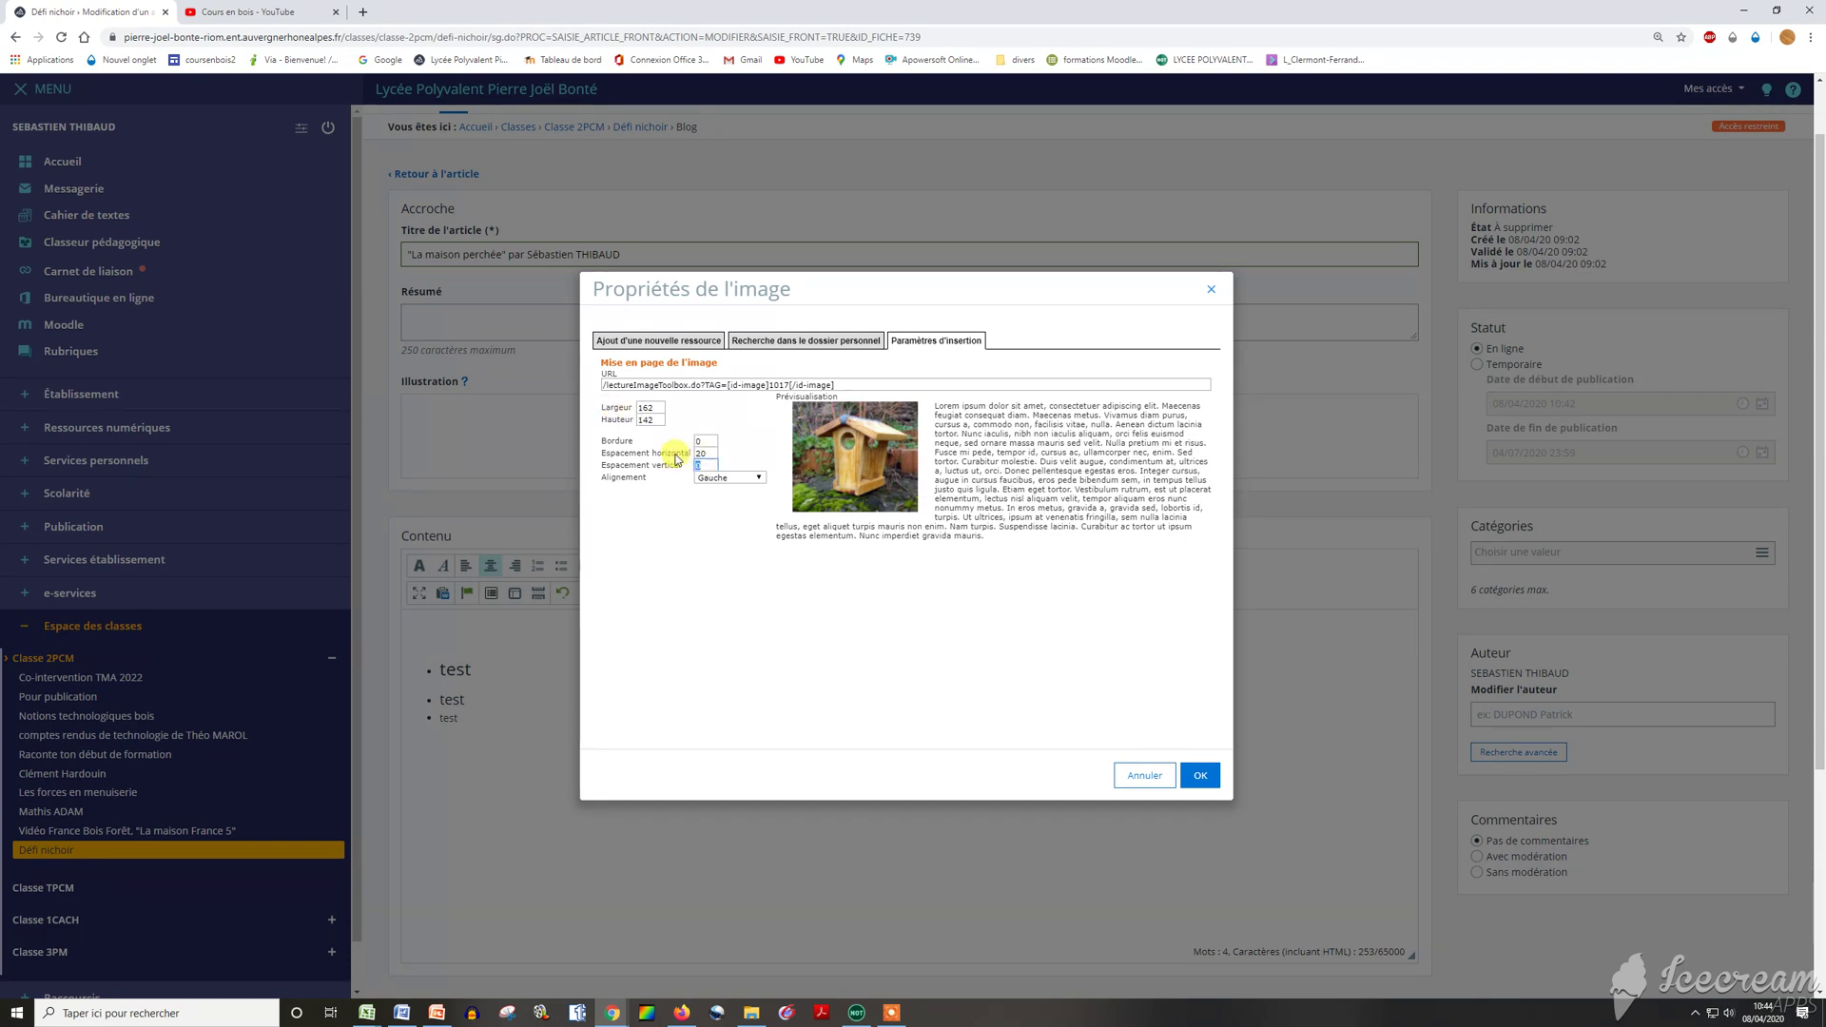
type("20")
left_click(725, 477)
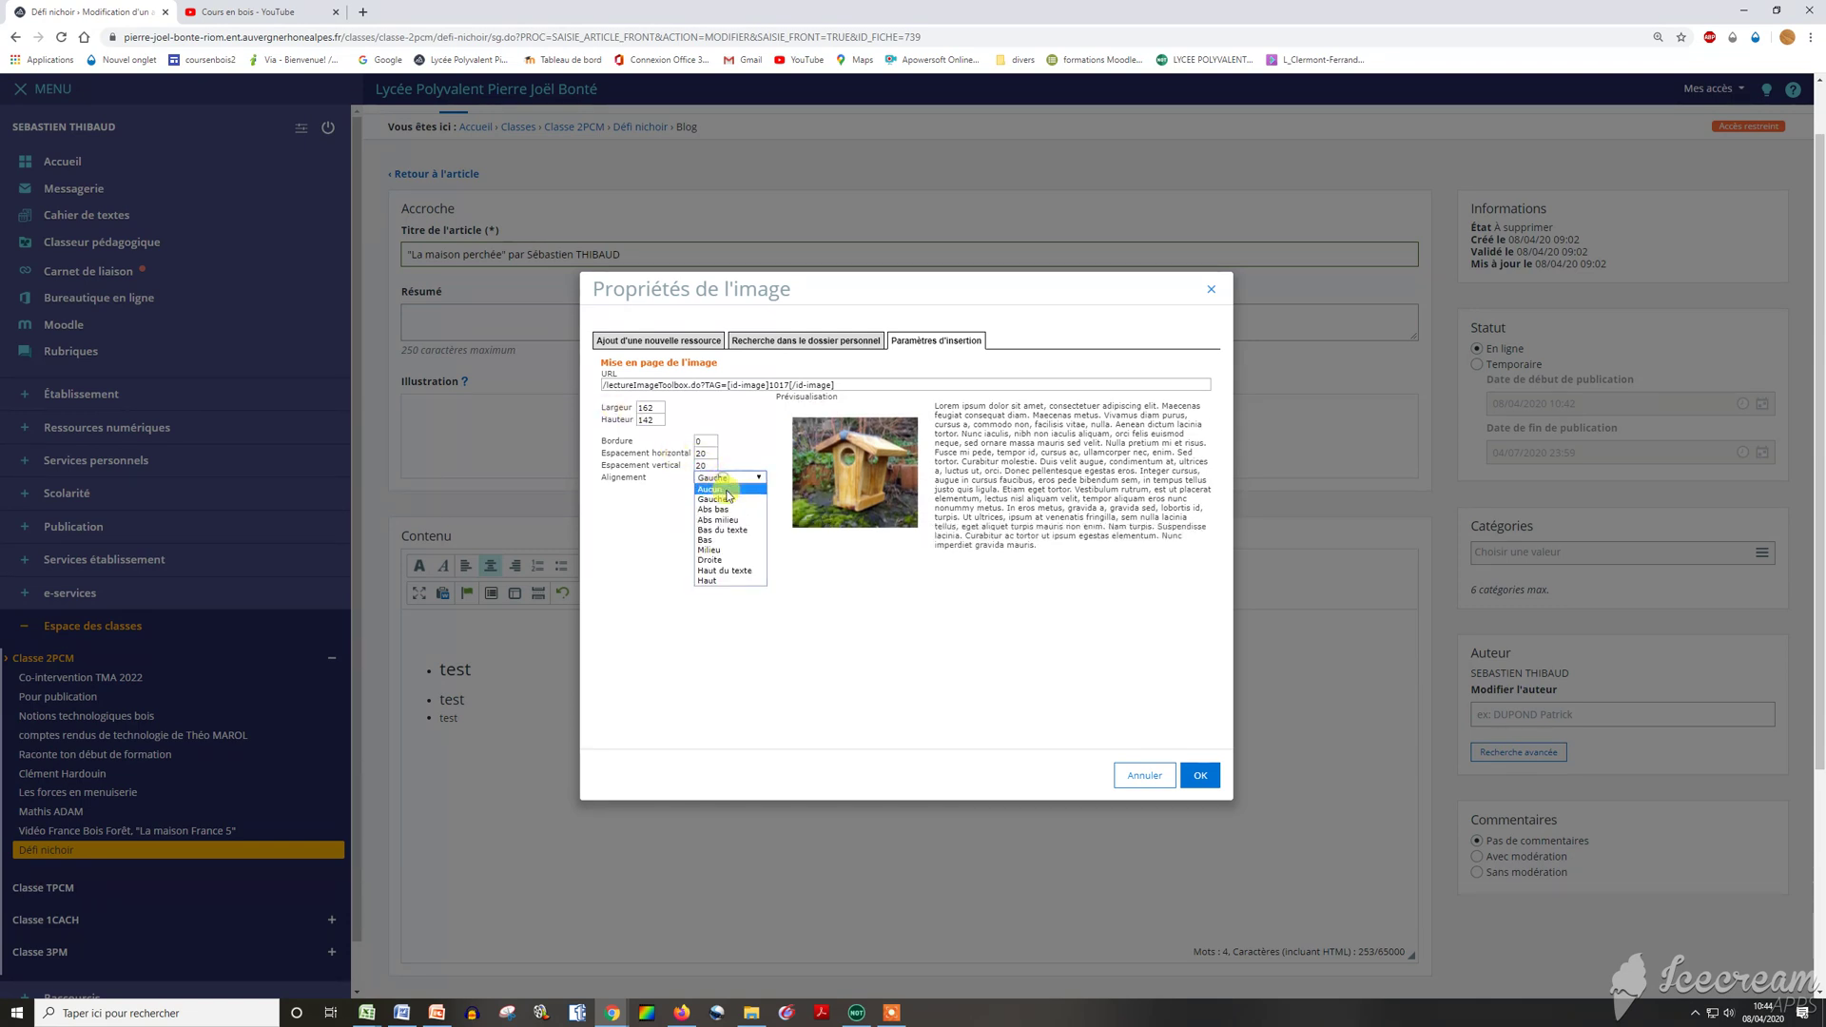
left_click(733, 521)
left_click(738, 478)
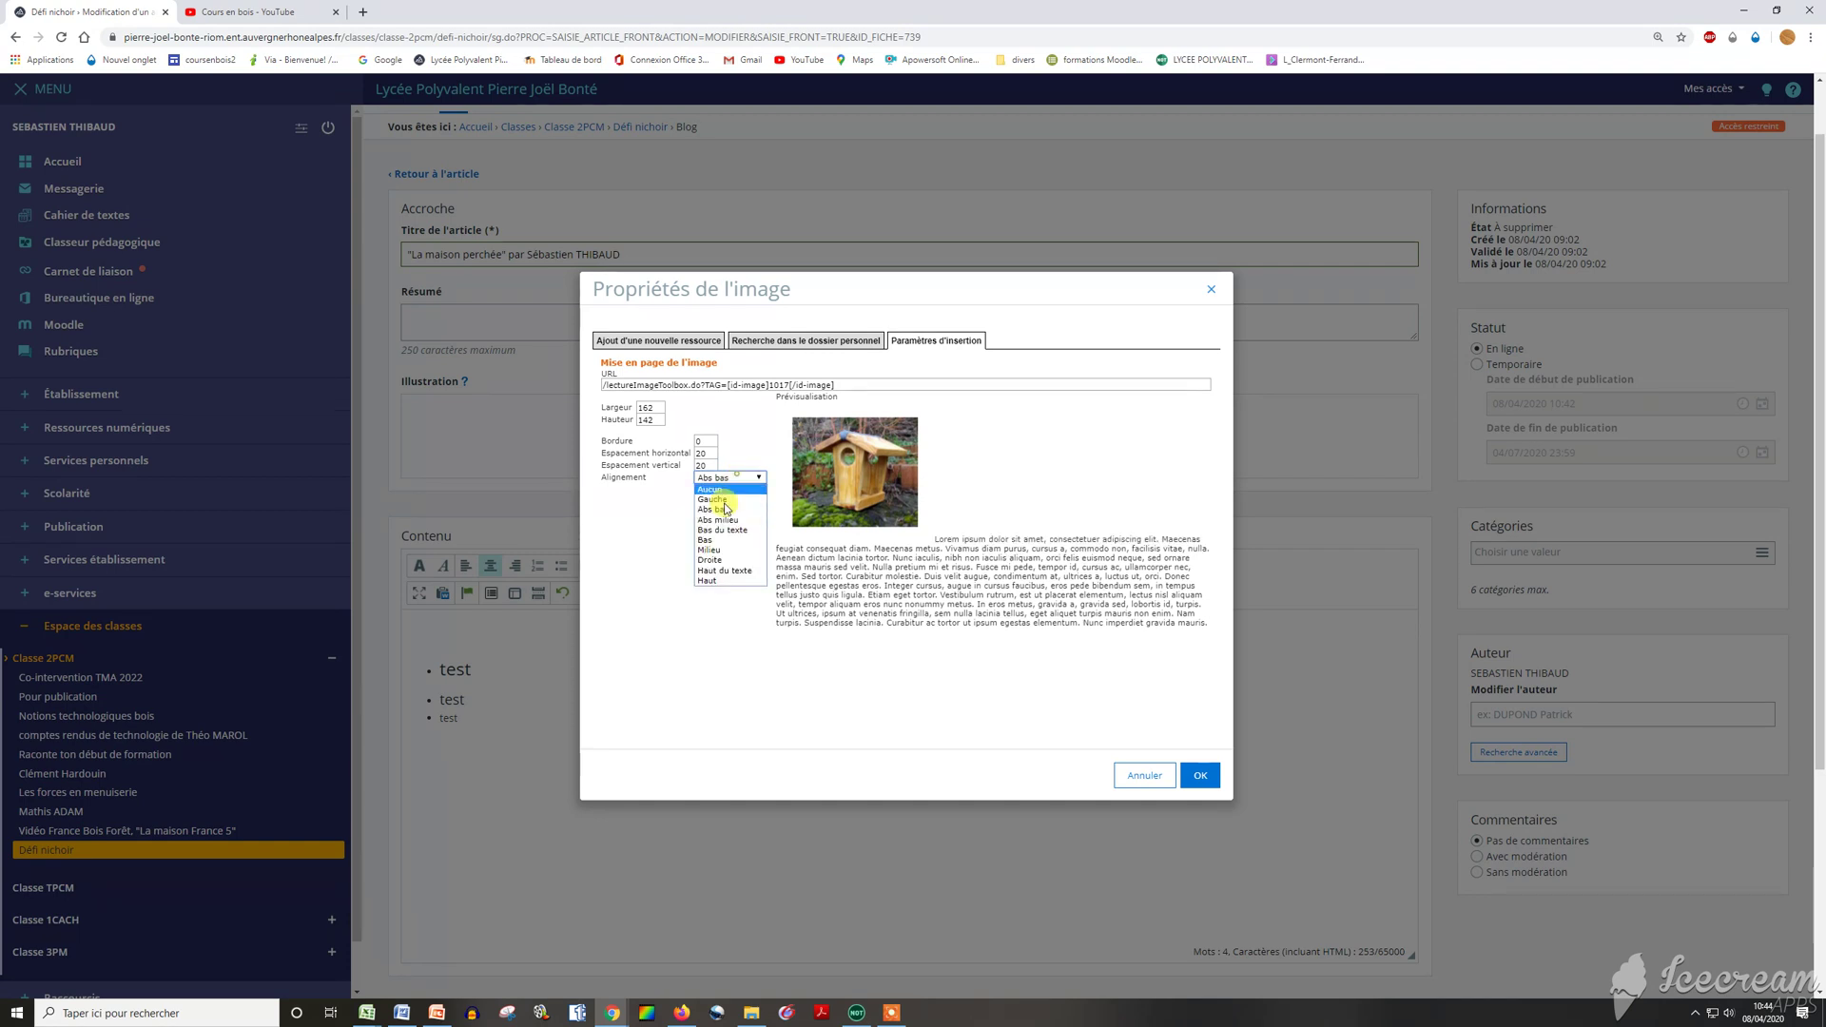
left_click(726, 557)
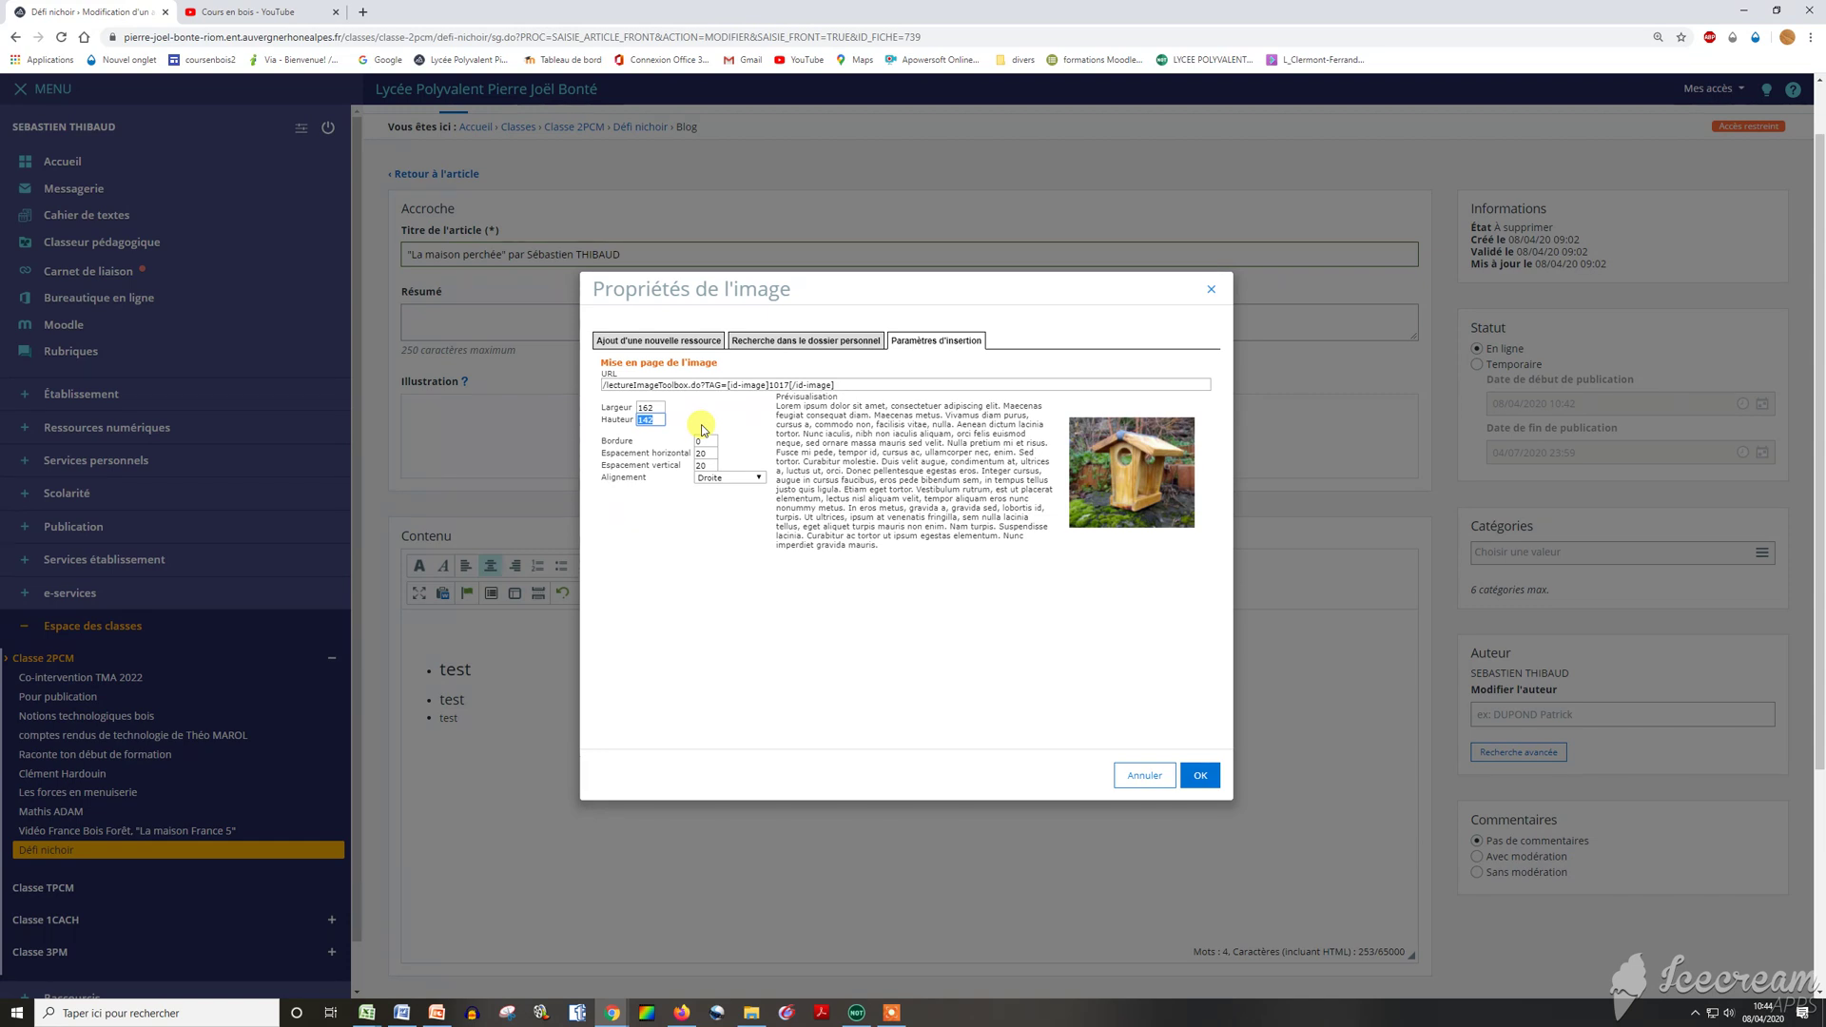
Resize the image to a width of 81 and a height of 71, and insert it into the article.
type("71")
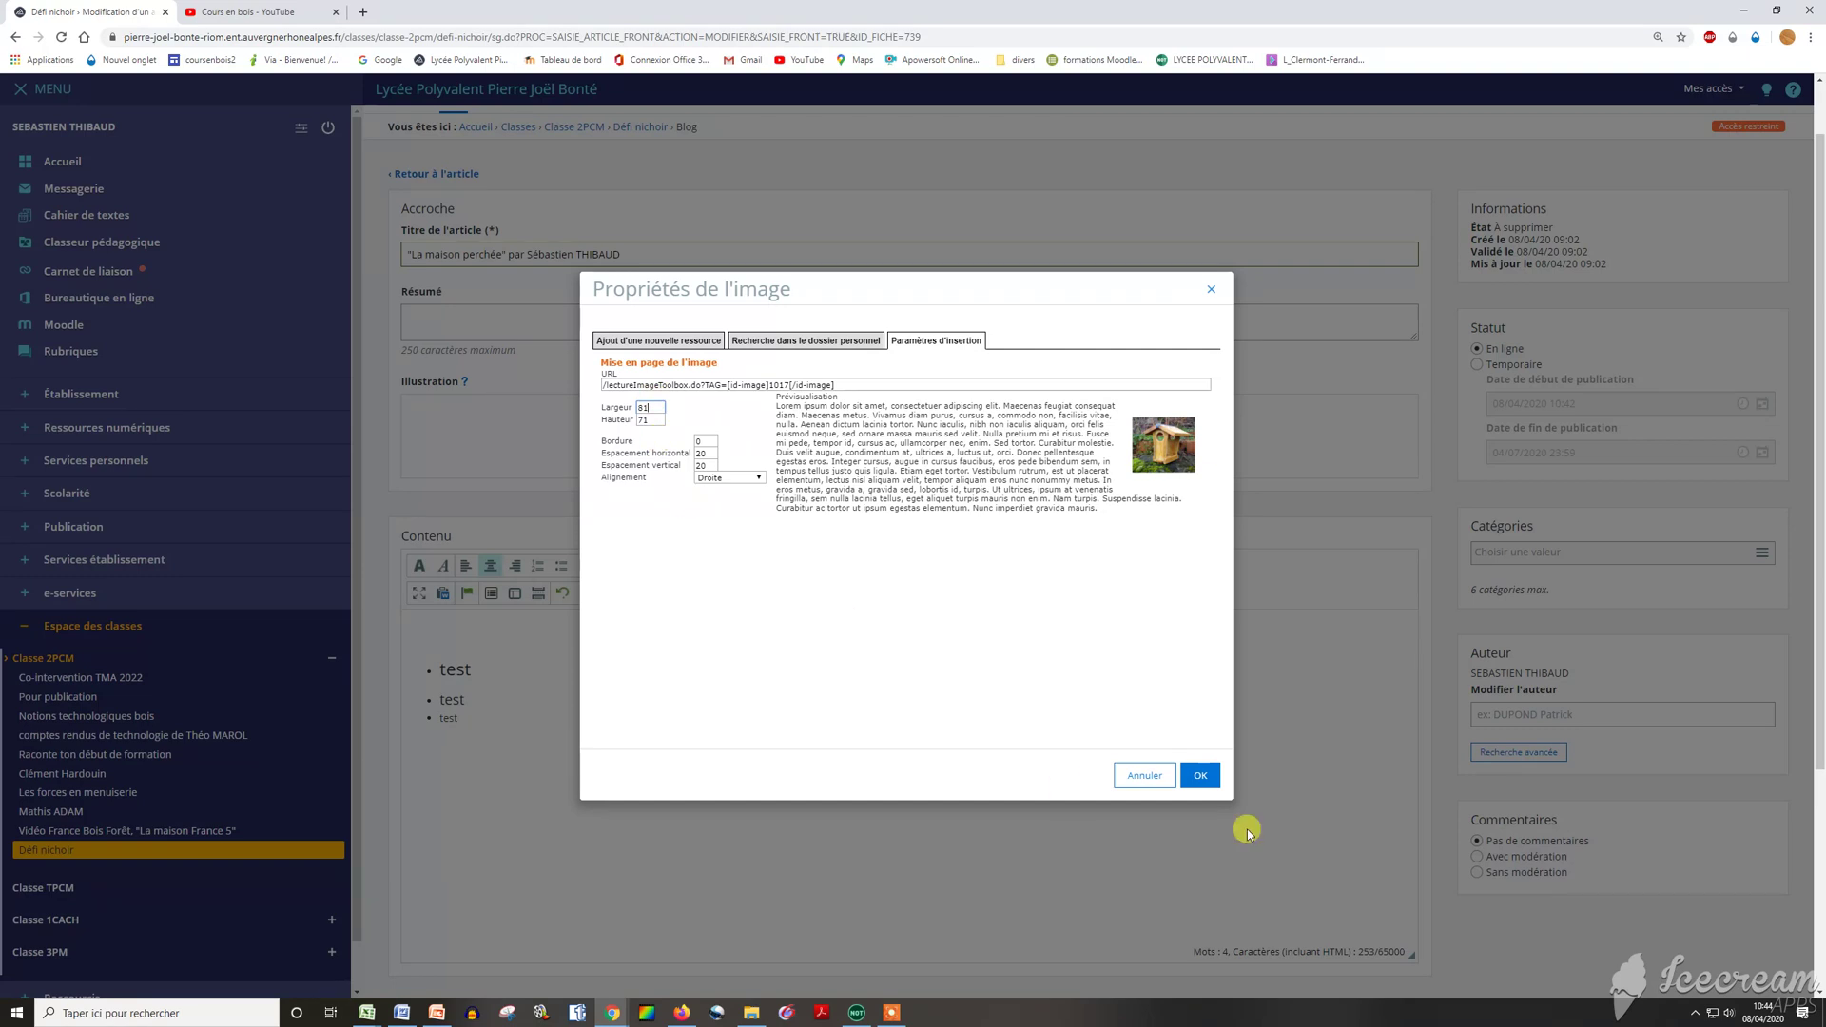
left_click(1200, 776)
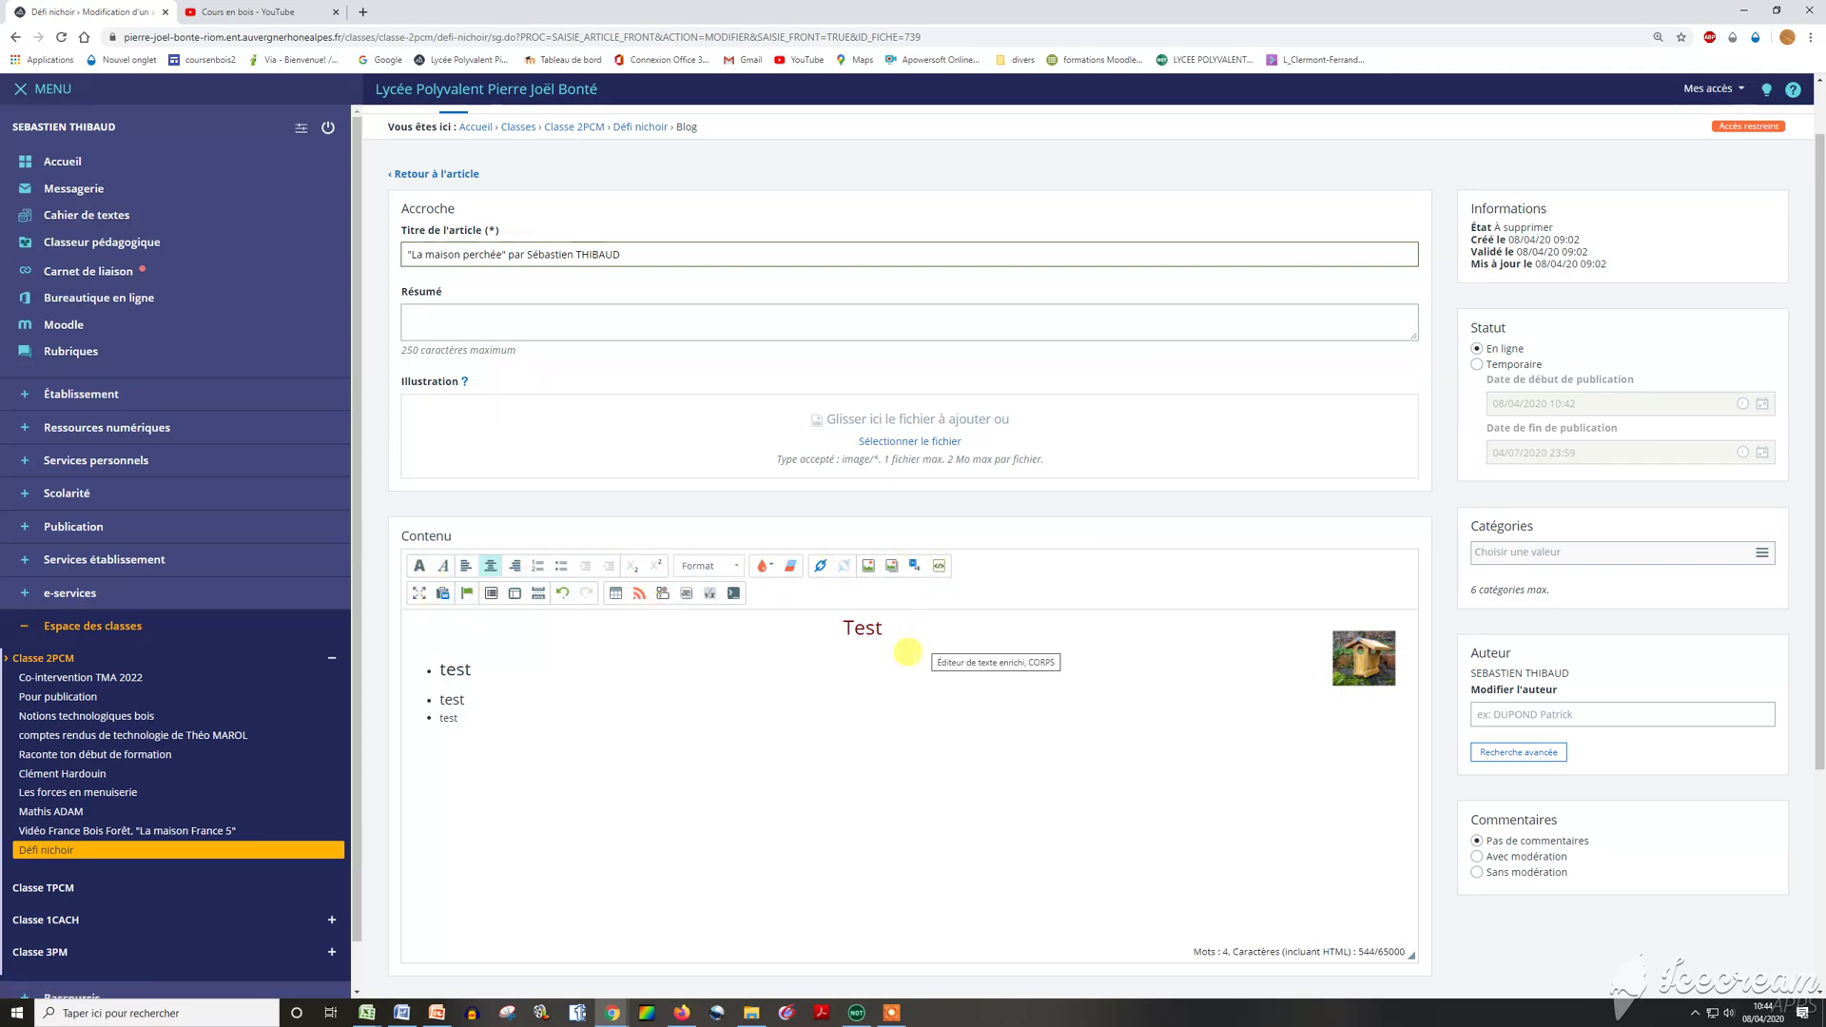
Publish the edited article and open "La maison perchée" from the Défi nichoir blog's article list.
scroll(868, 730, "down", 1)
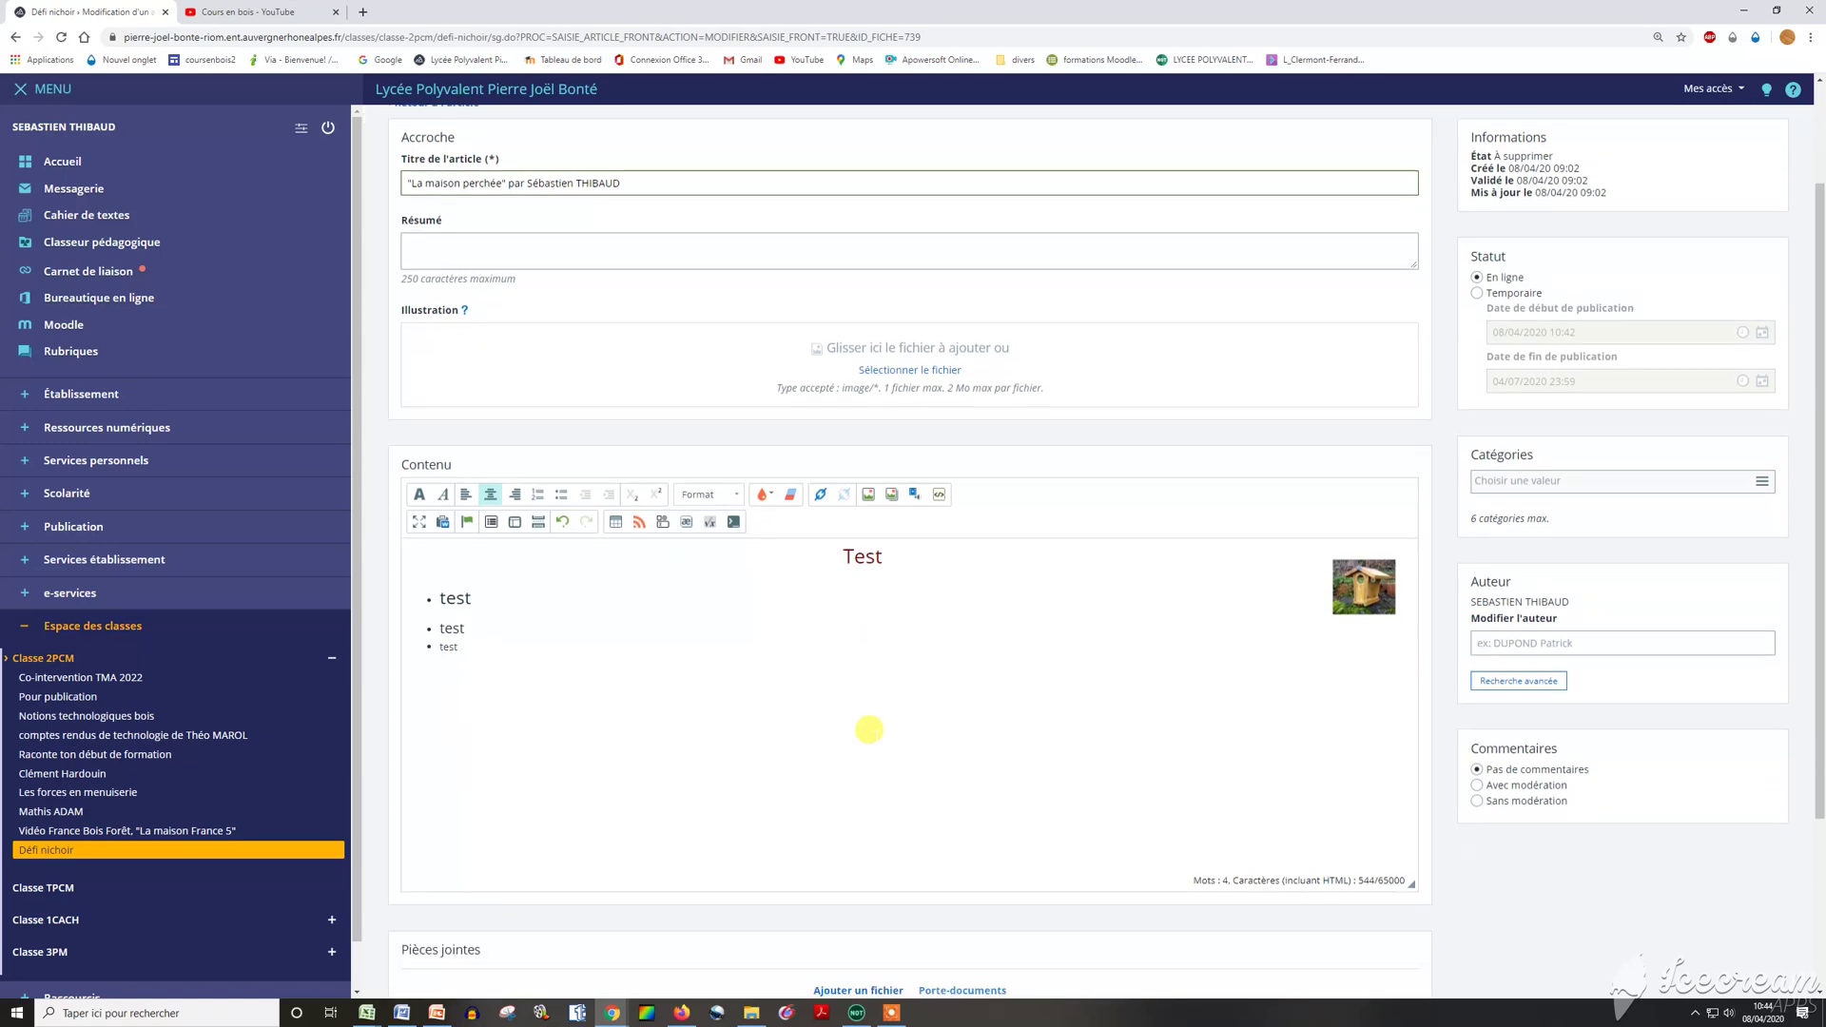
scroll(778, 748, "down", 3)
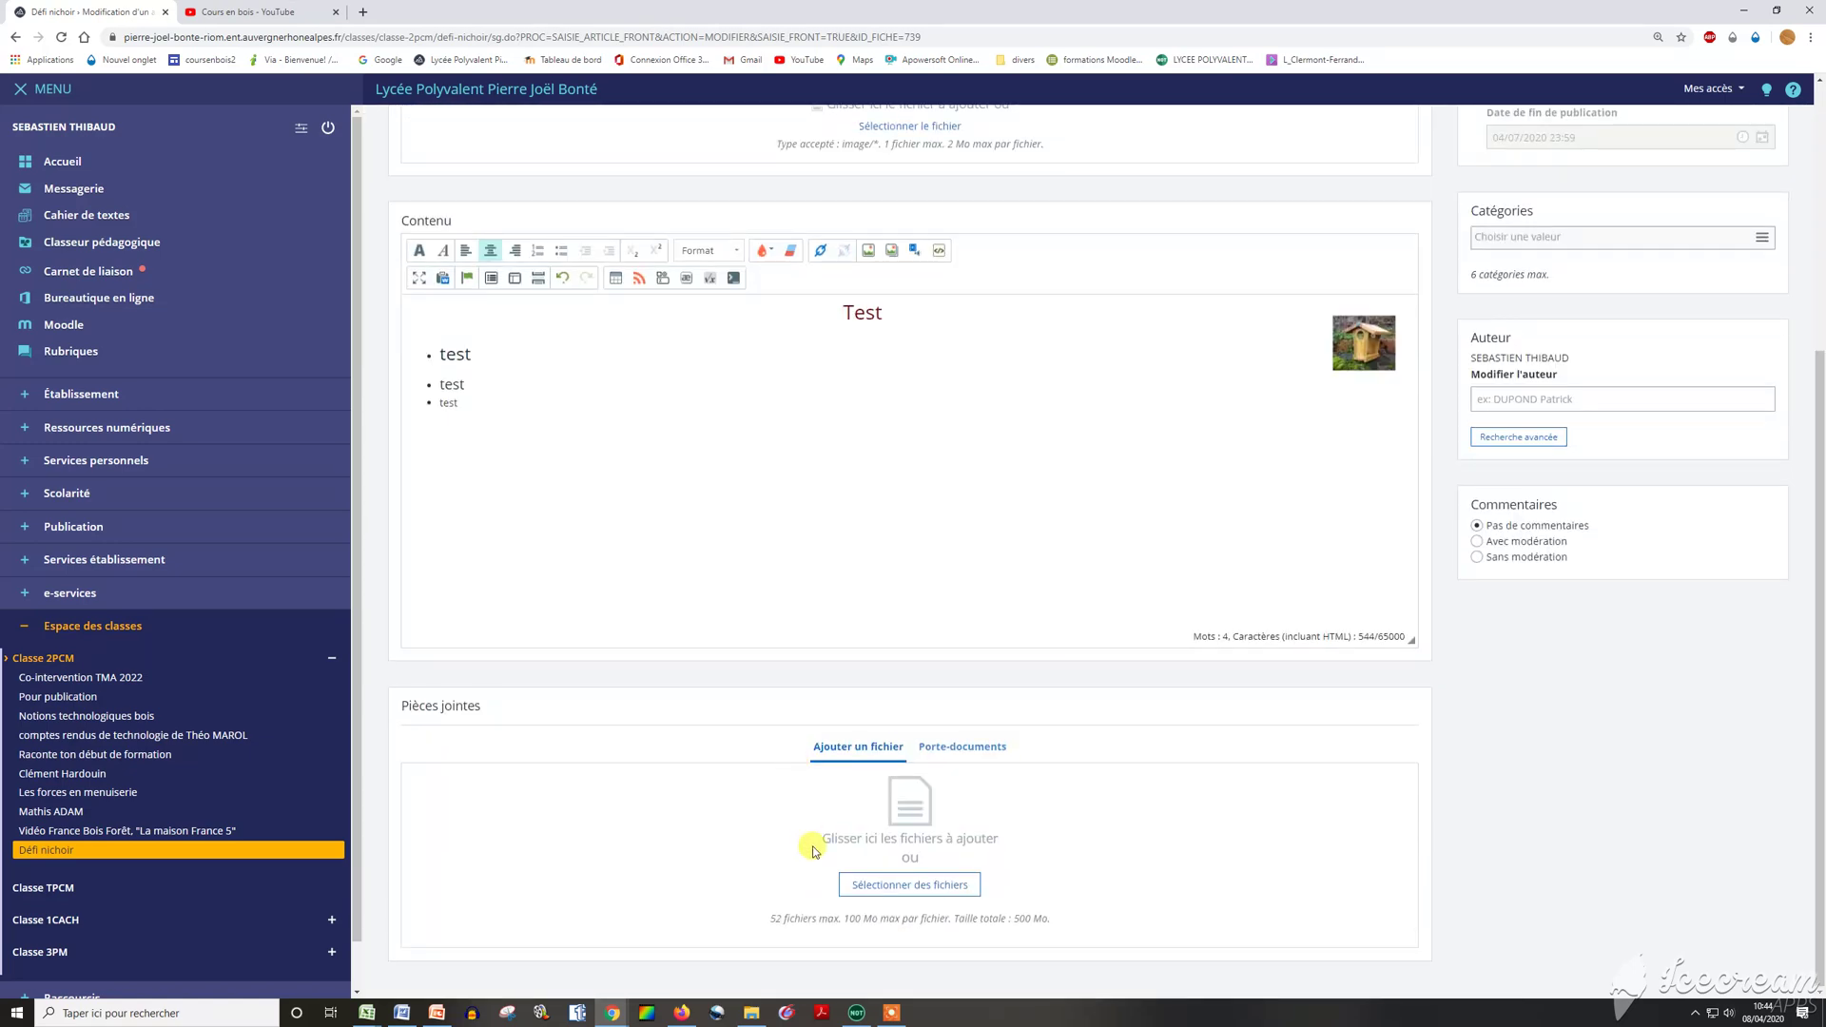
scroll(894, 904, "up", 5)
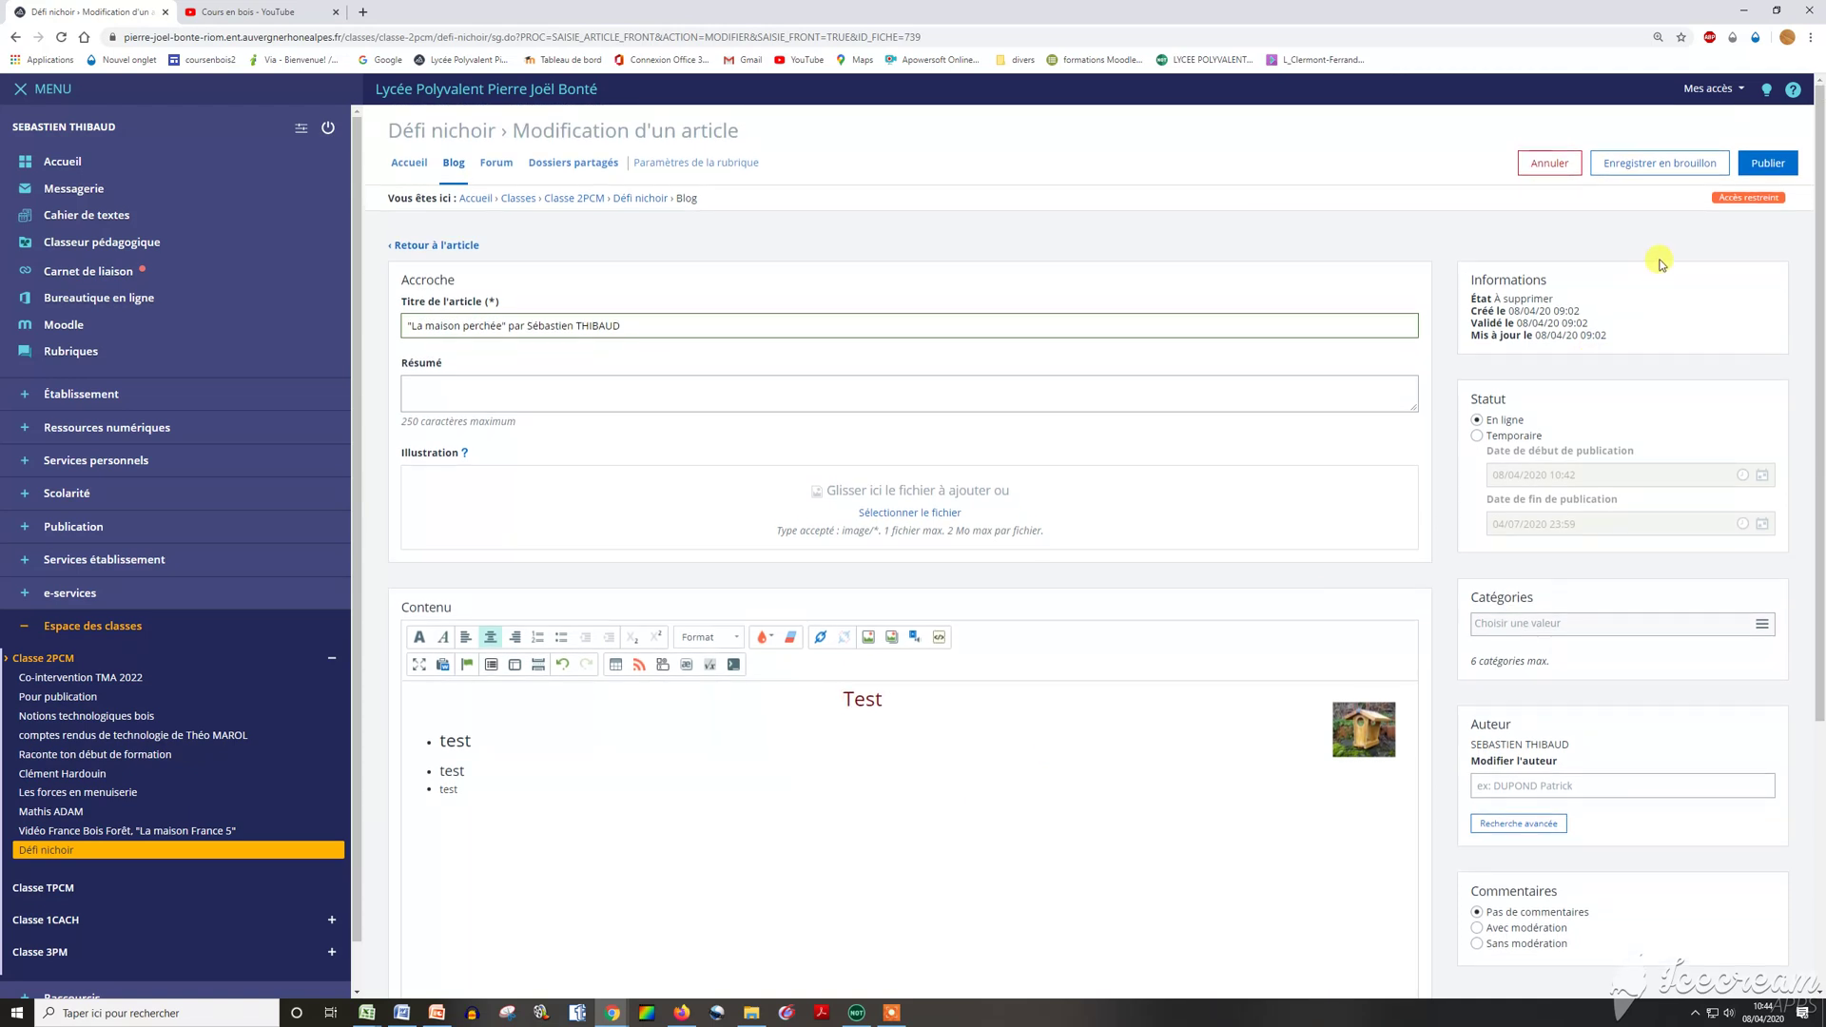
left_click(1769, 166)
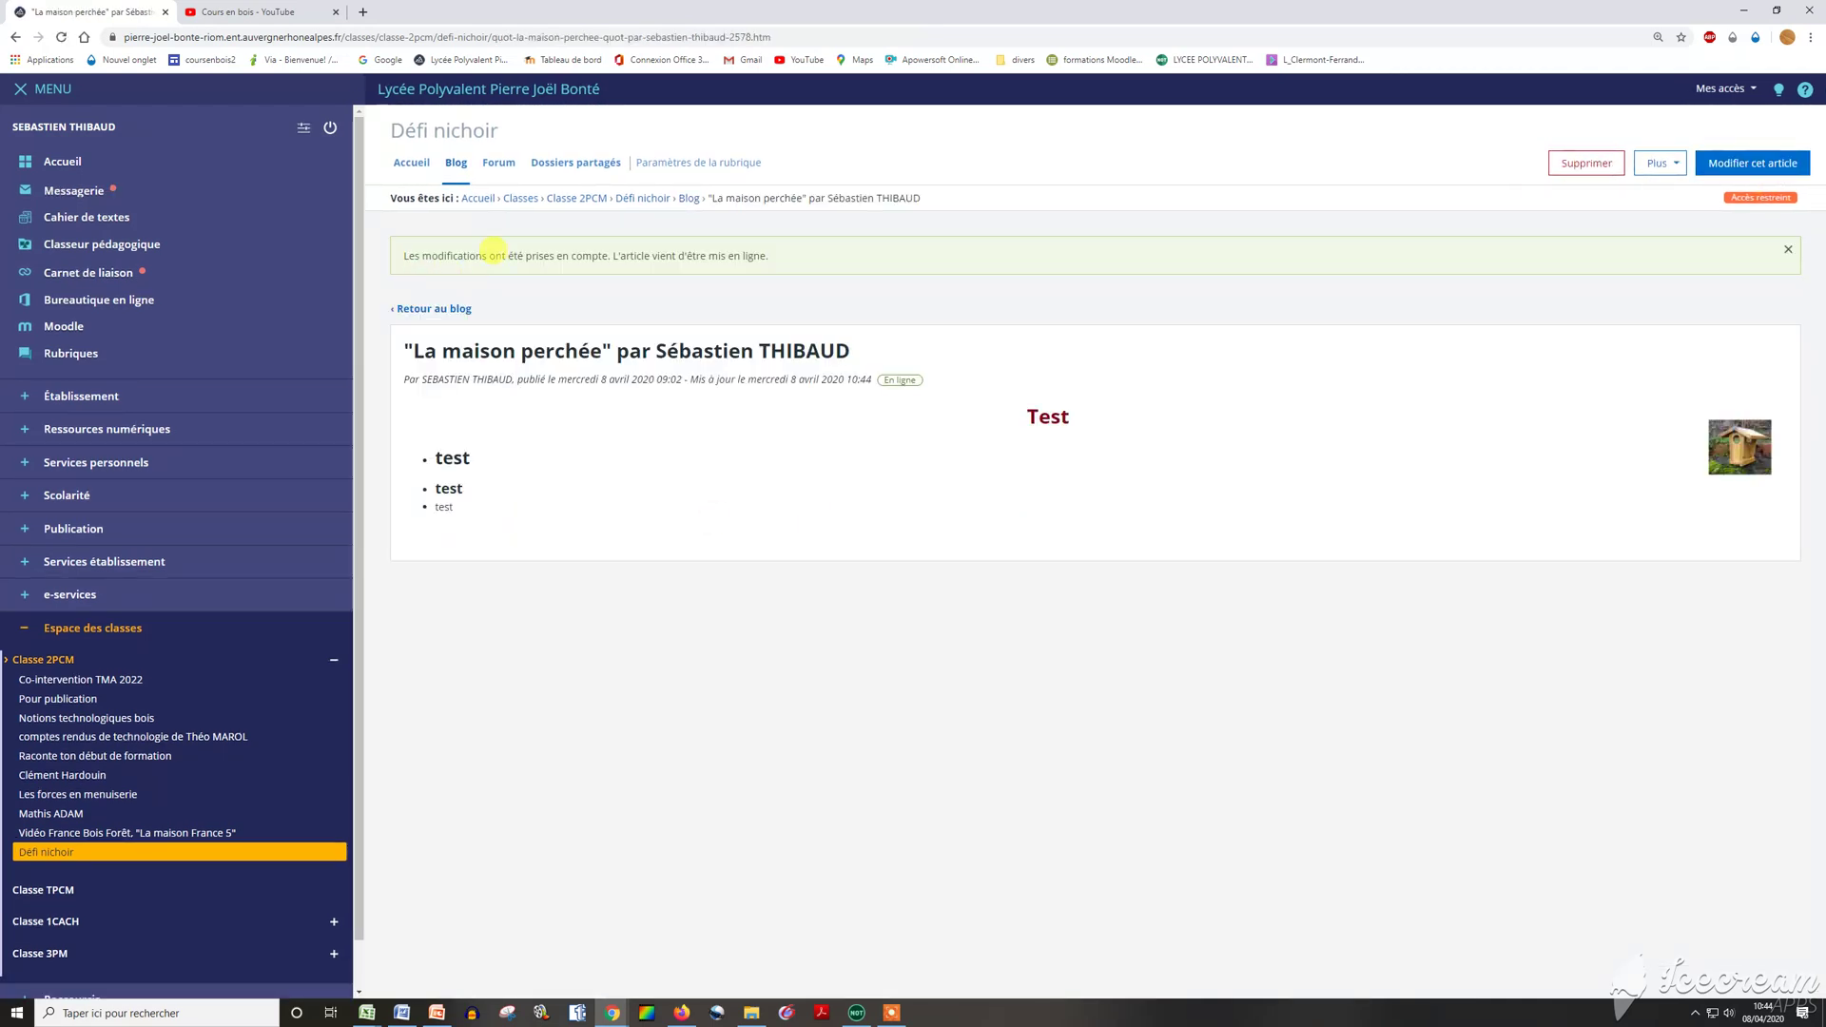
left_click(456, 164)
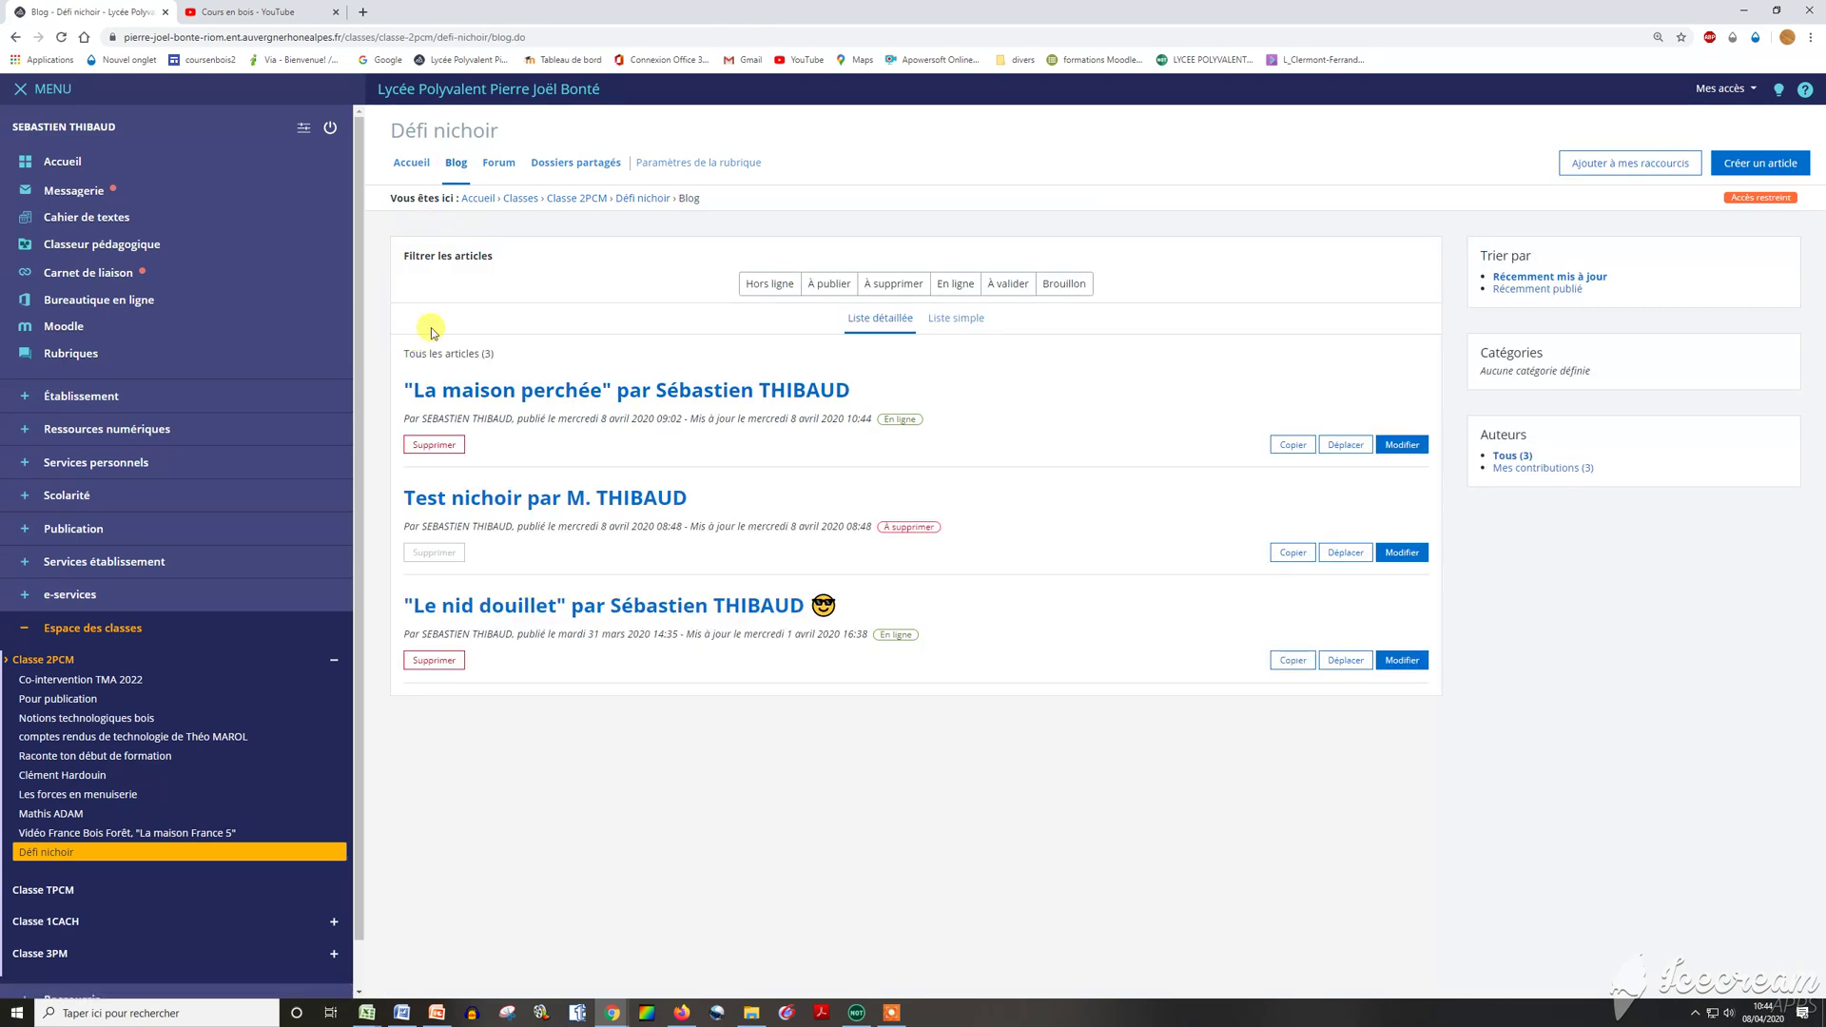
left_click(481, 391)
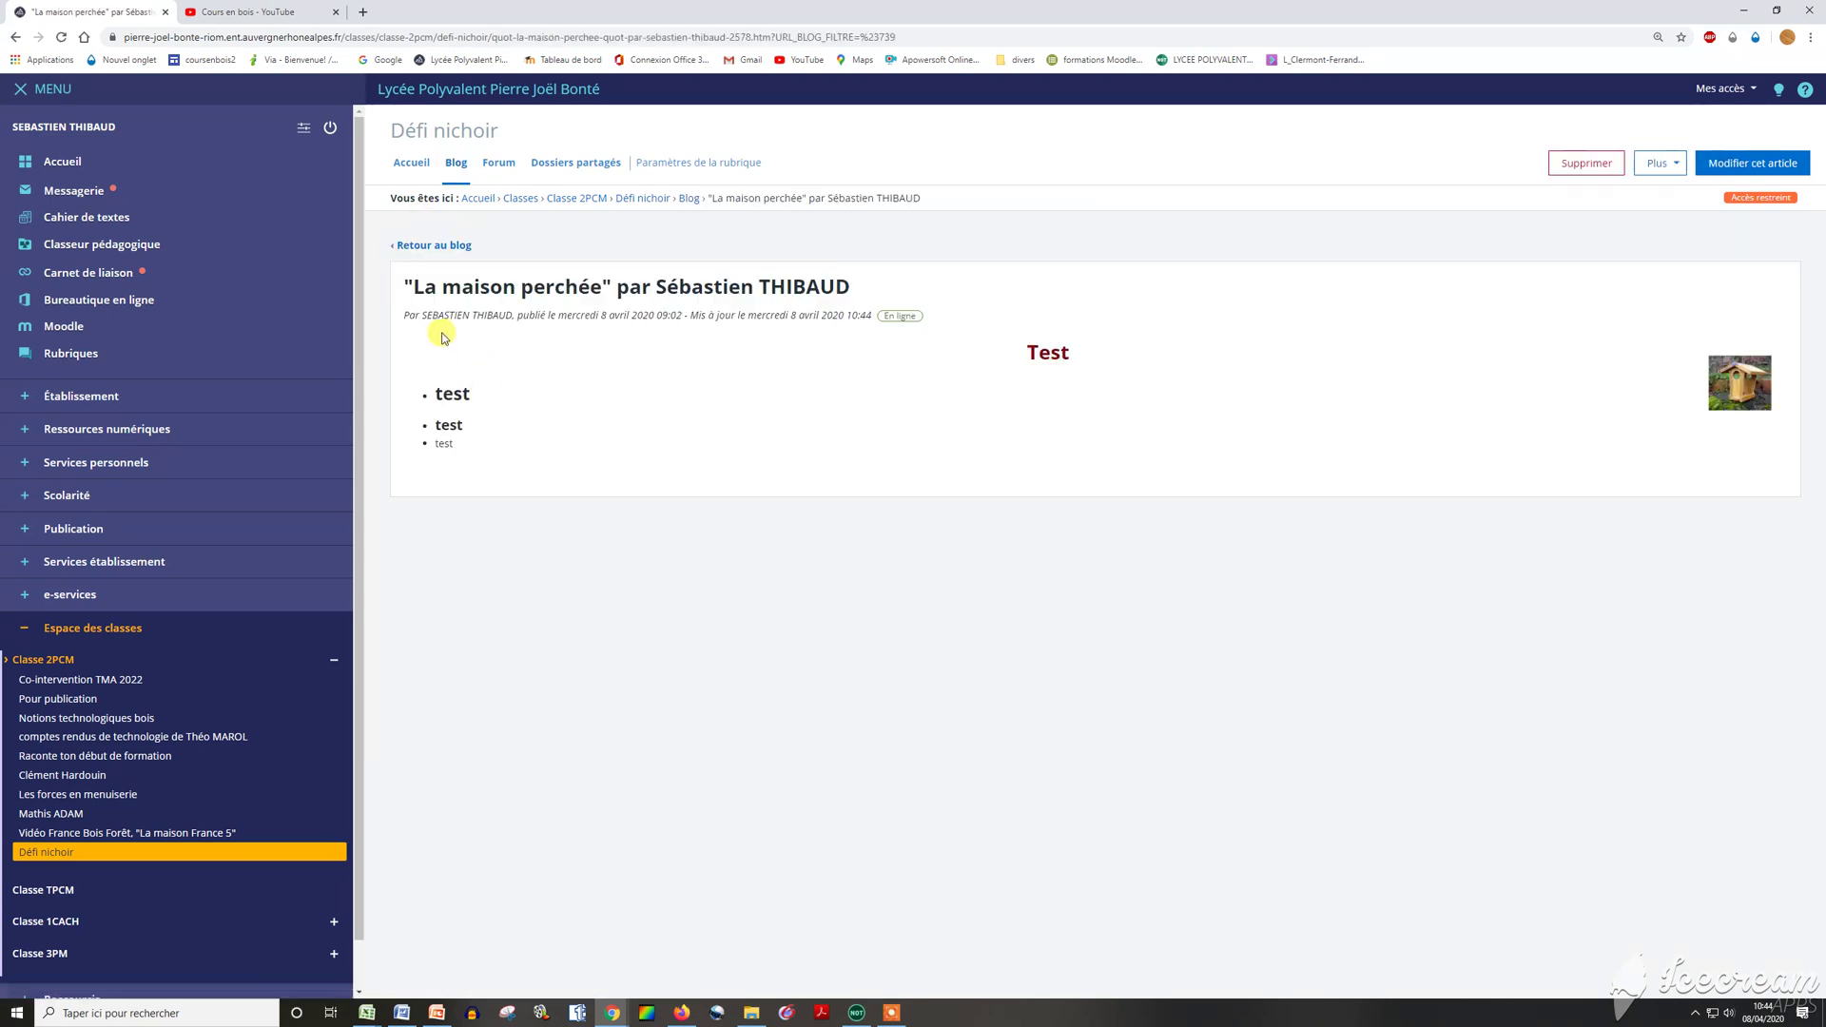